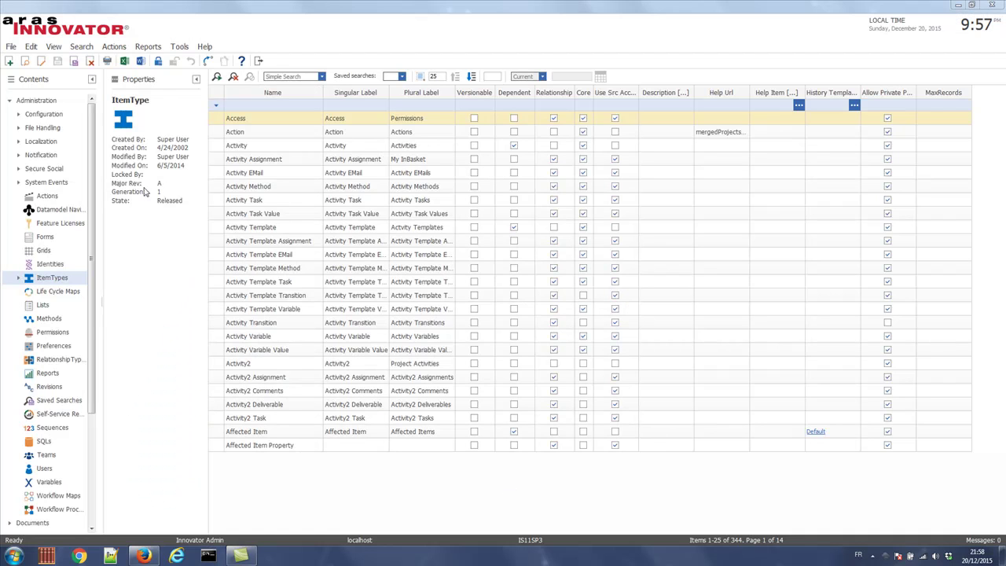
- Create a new ItemType named DEMOPOLY and save it
left_click(256, 106)
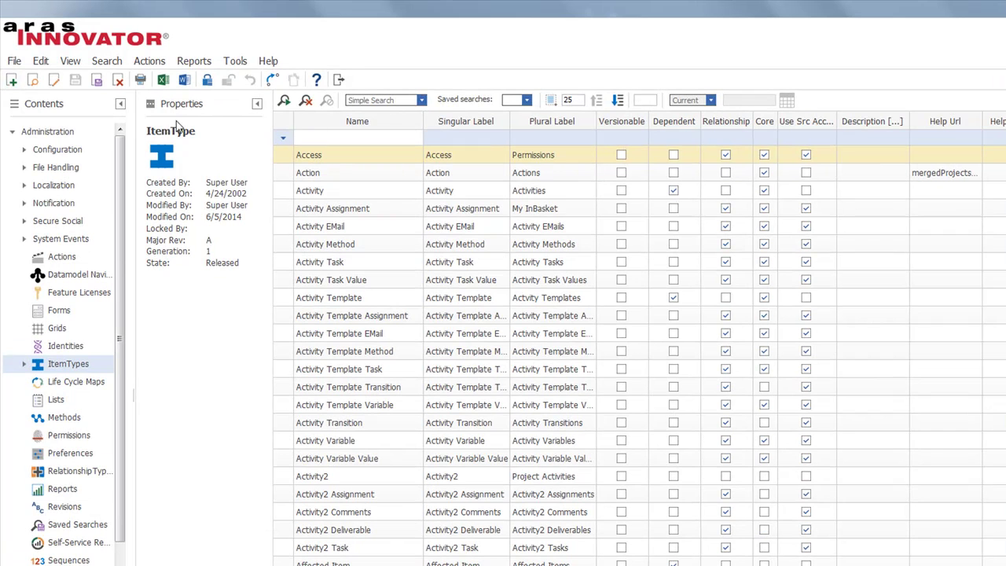
left_click(11, 79)
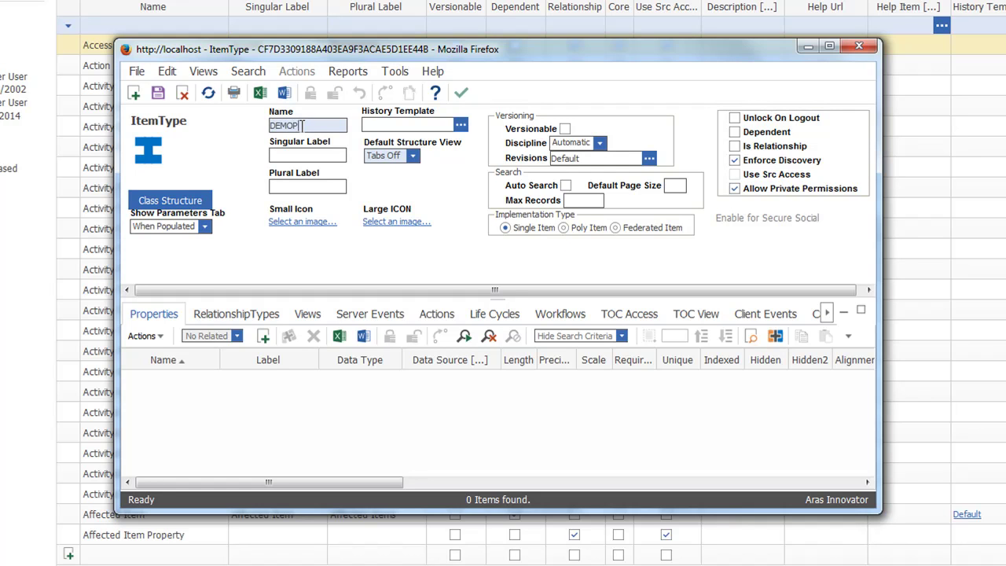
left_click(158, 93)
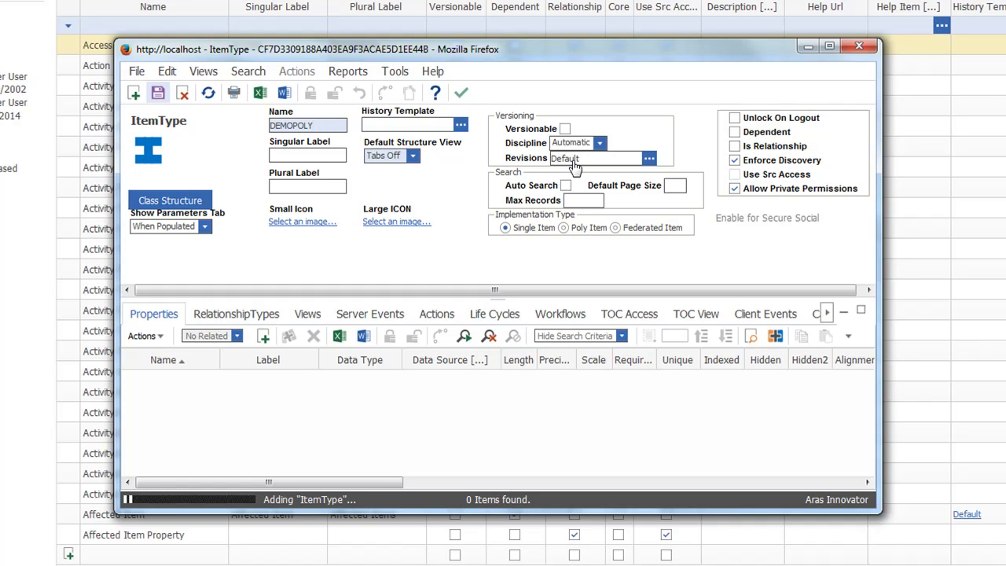
- Change DEMOPOLY's implementation type to Poly Item, accept the irreversible change and save the ItemType
left_click(564, 229)
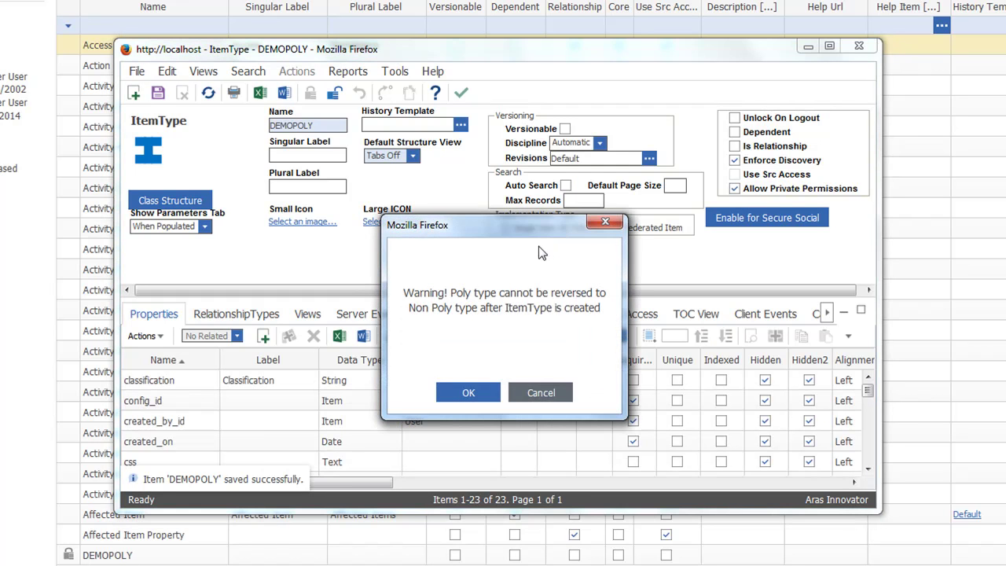
left_click(469, 391)
key("ctrl+s")
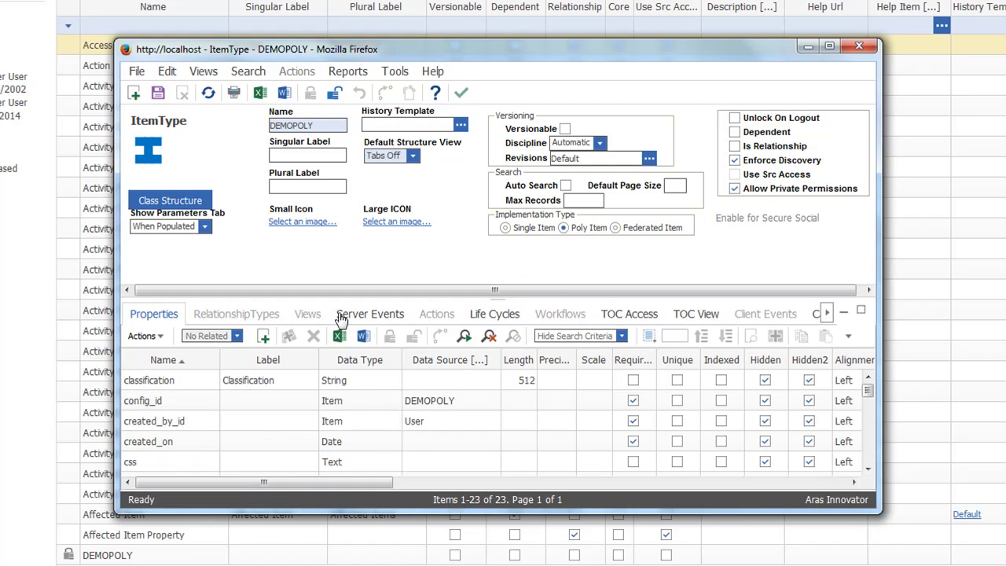
- Add a property named demopolyprop with the label DEMOPOLYPROP to DEMOPOLY, choose its data type and save
left_click(827, 313)
left_click(827, 313)
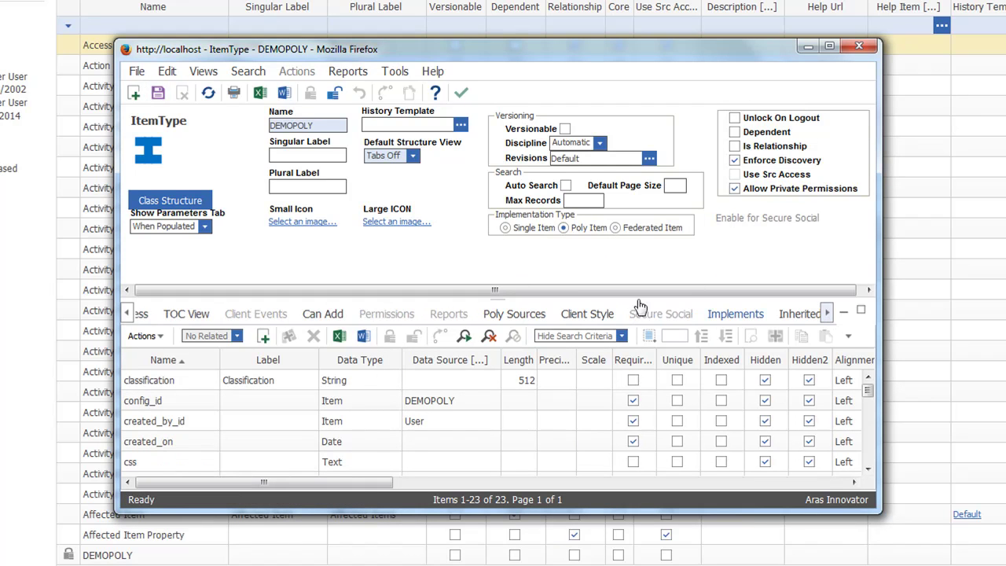
left_click(827, 313)
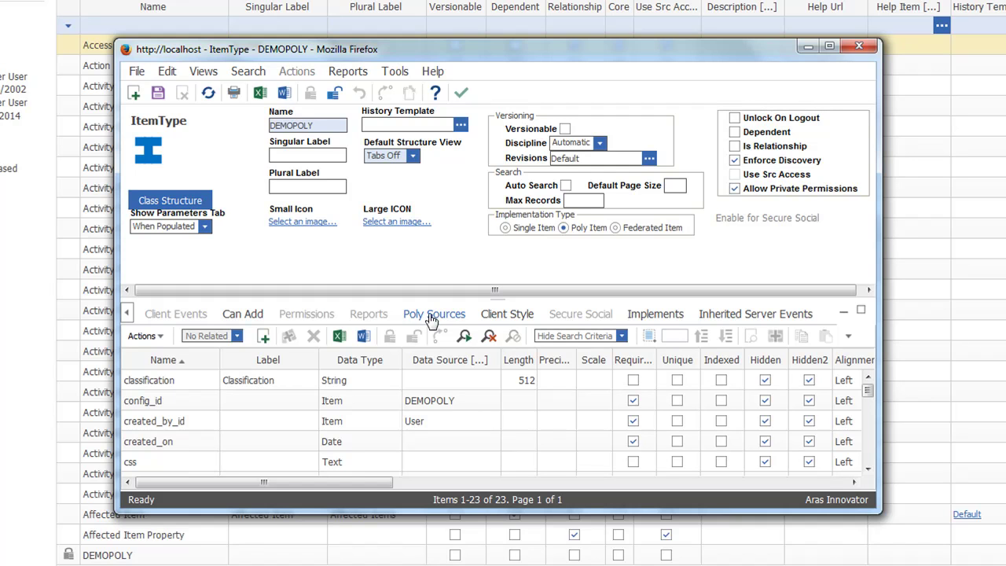
left_click(128, 313)
left_click(138, 314)
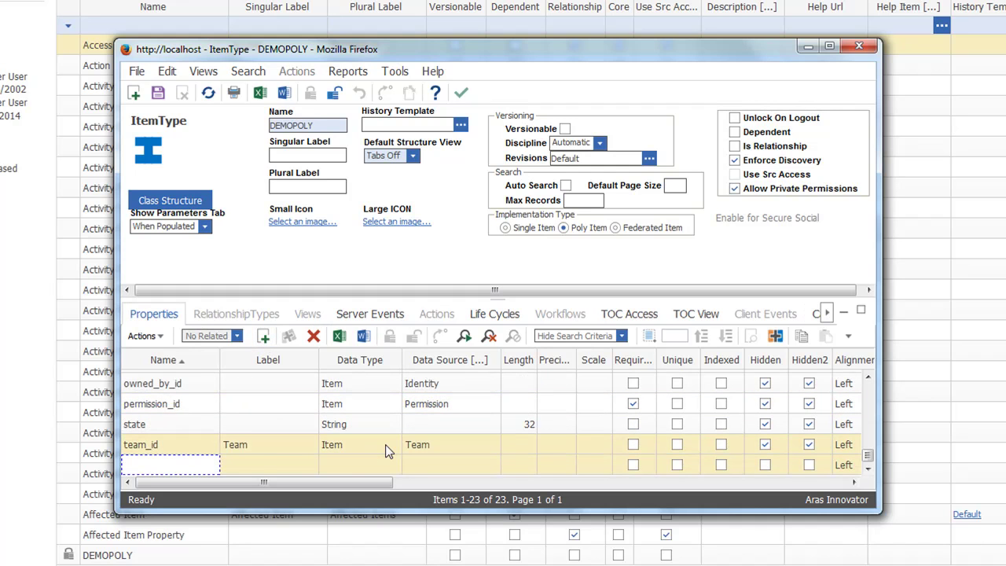
type("DEMOPOLYPROP")
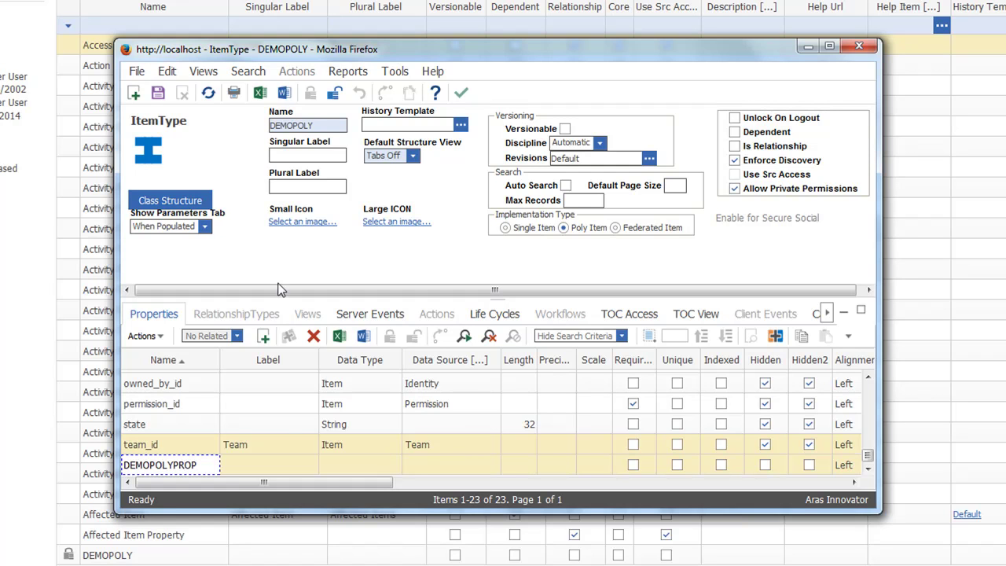
left_click(380, 471)
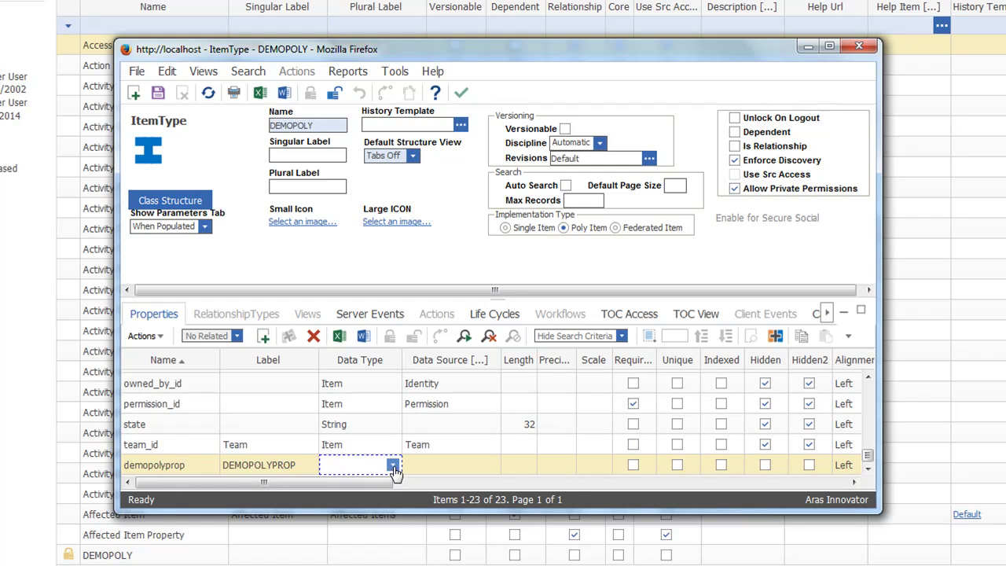
left_click(391, 465)
left_click(374, 379)
left_click(158, 95)
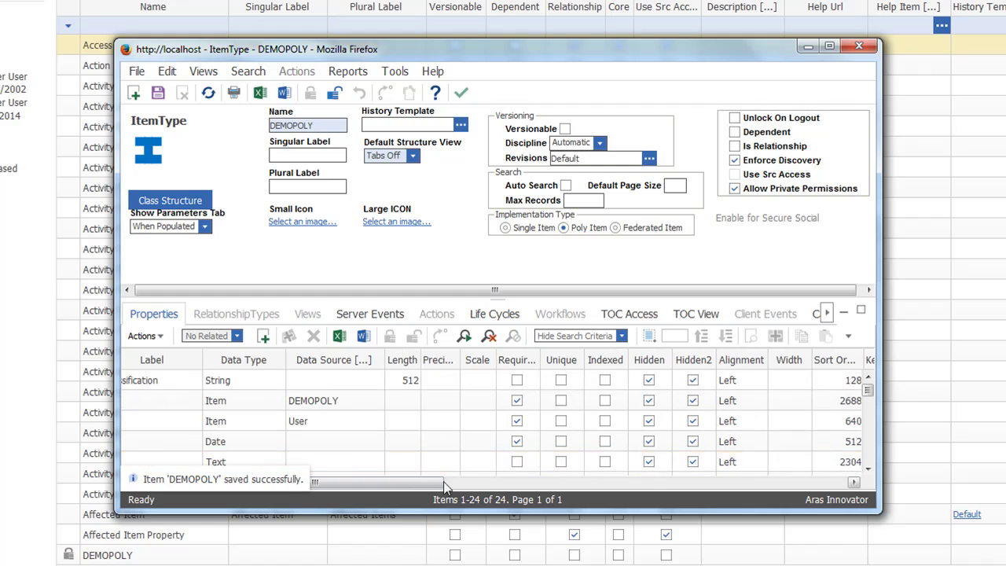
- Add the Document ItemType as a poly source of DEMOPOLY and try to save the ItemType
left_click(824, 315)
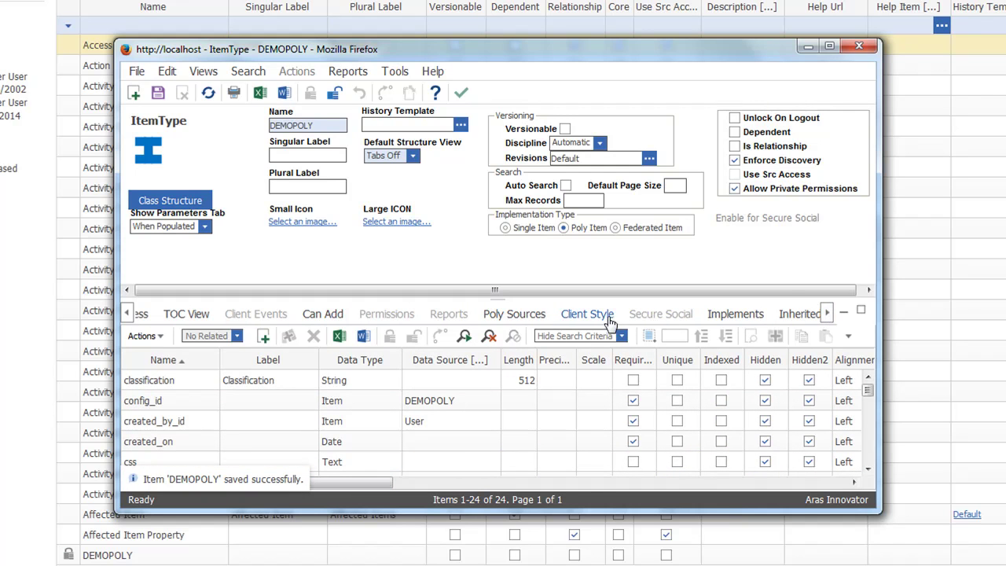
left_click(514, 315)
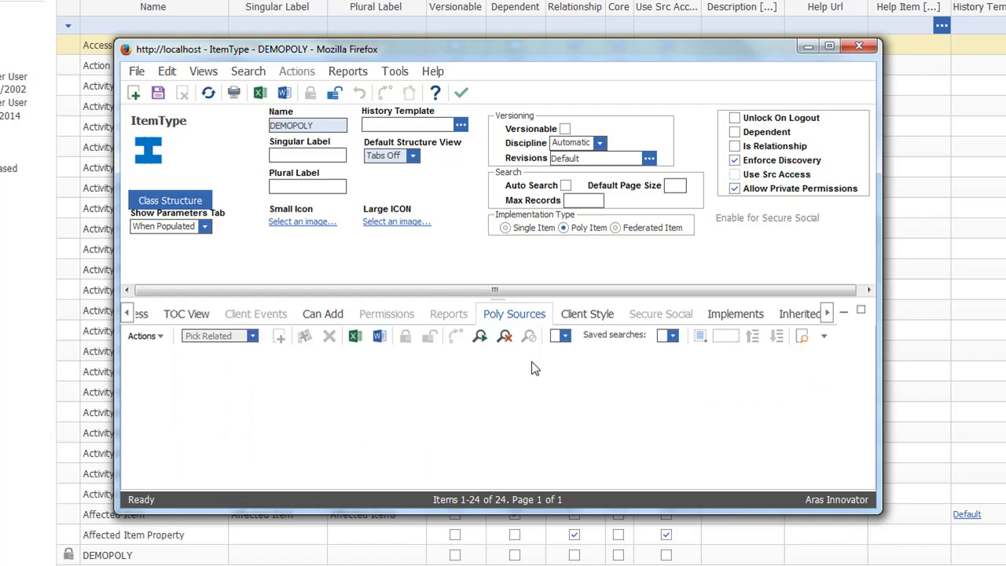
left_click(279, 338)
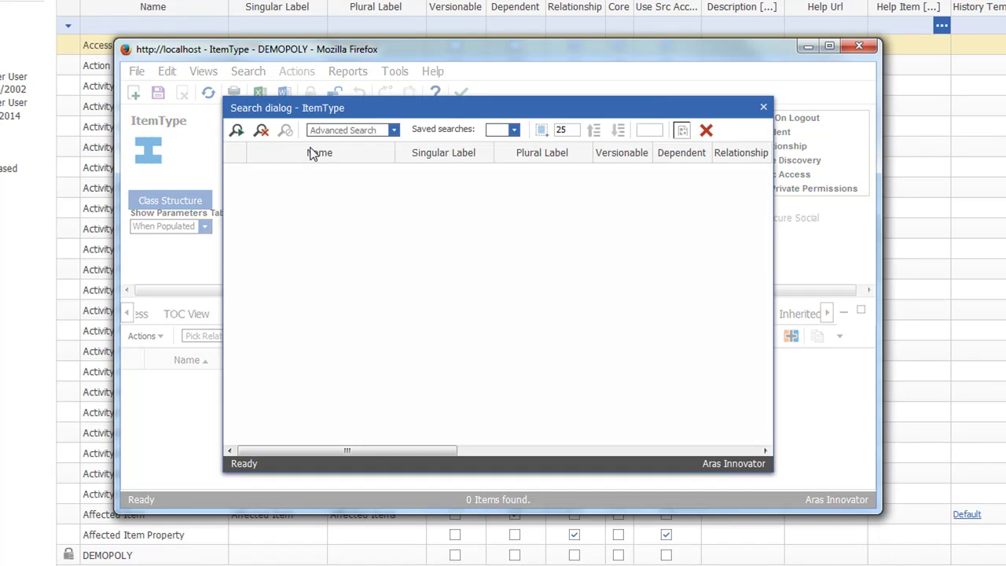
left_click(276, 174)
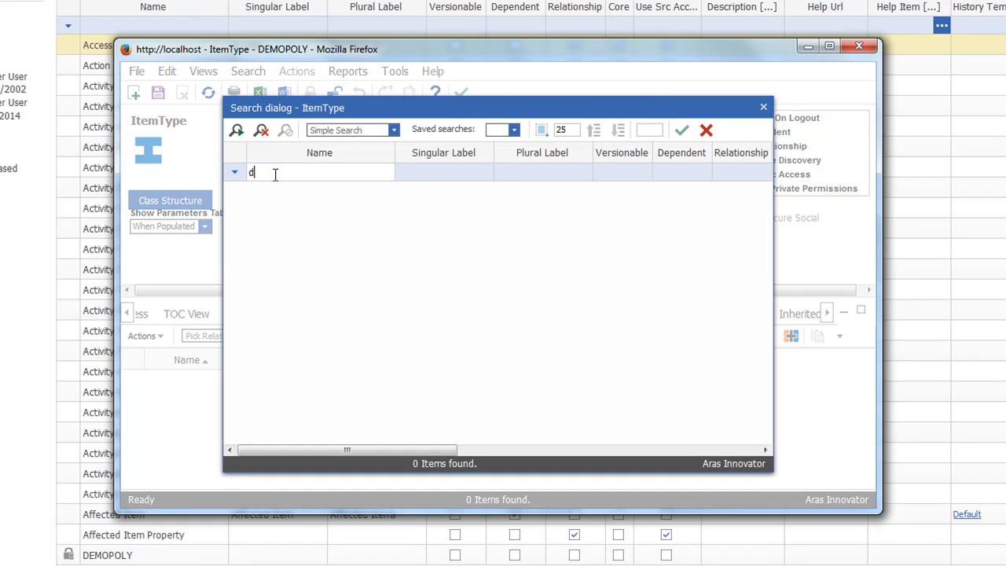
key("Return")
left_click(299, 192)
left_click(684, 136)
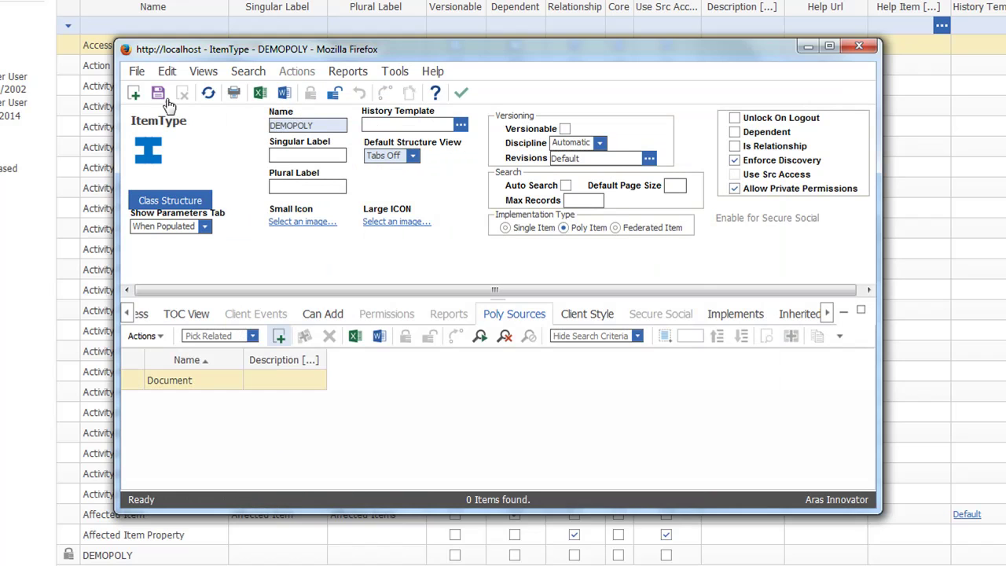
left_click(157, 93)
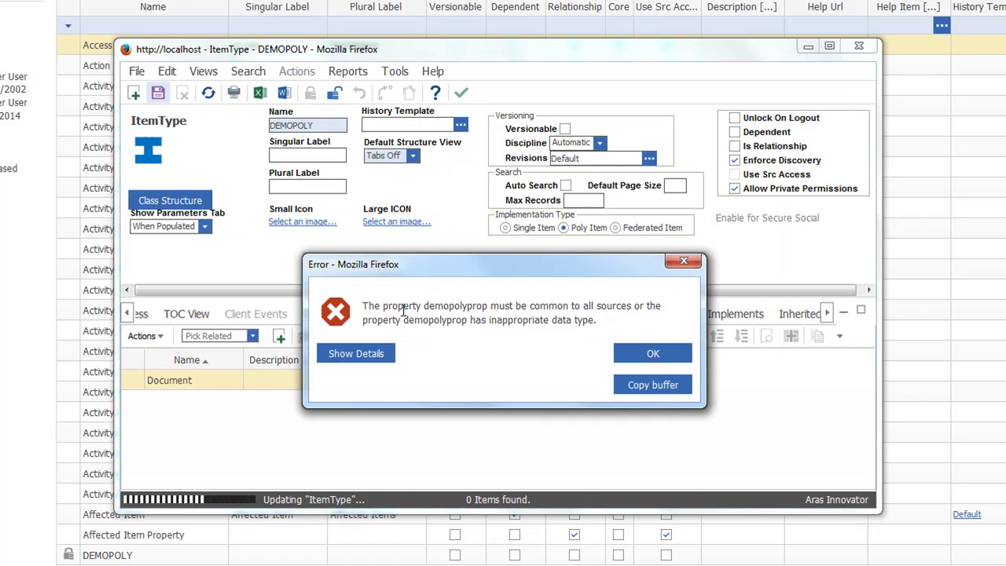
- Read the save error about the demopolyprop property and dismiss it
left_click_drag(366, 308, 498, 308)
left_click(497, 308)
left_click_drag(422, 307, 489, 306)
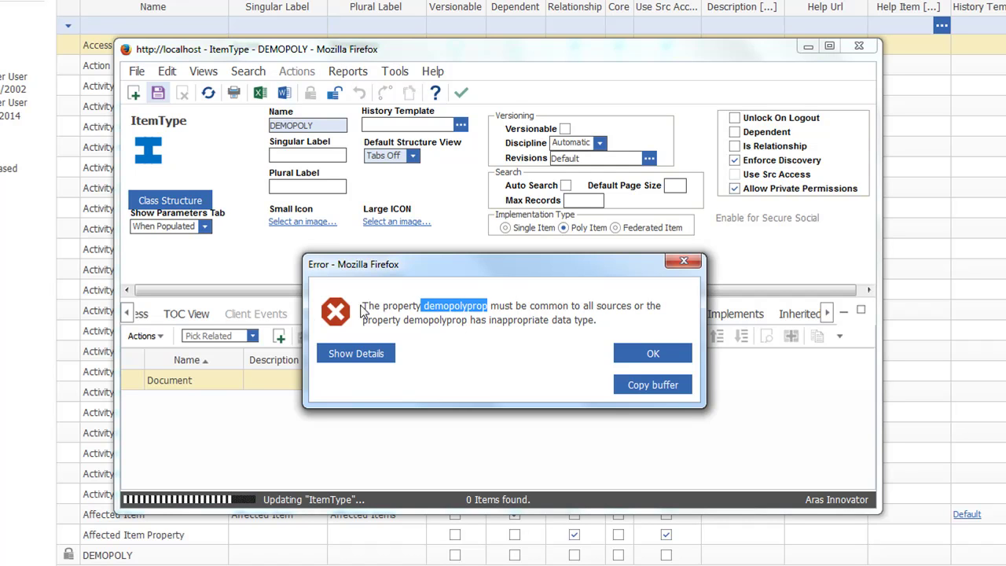
left_click_drag(434, 271, 594, 358)
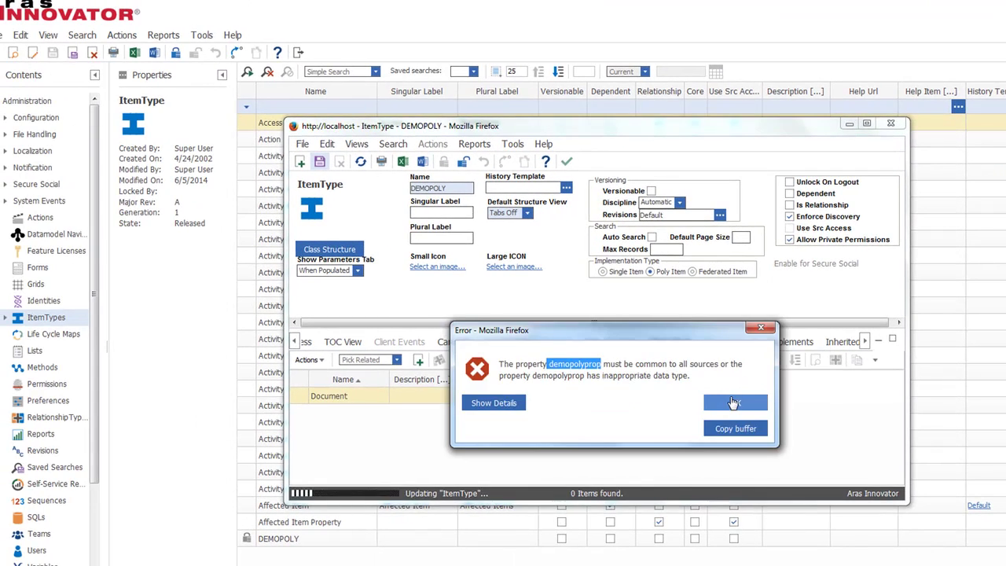
left_click(840, 447)
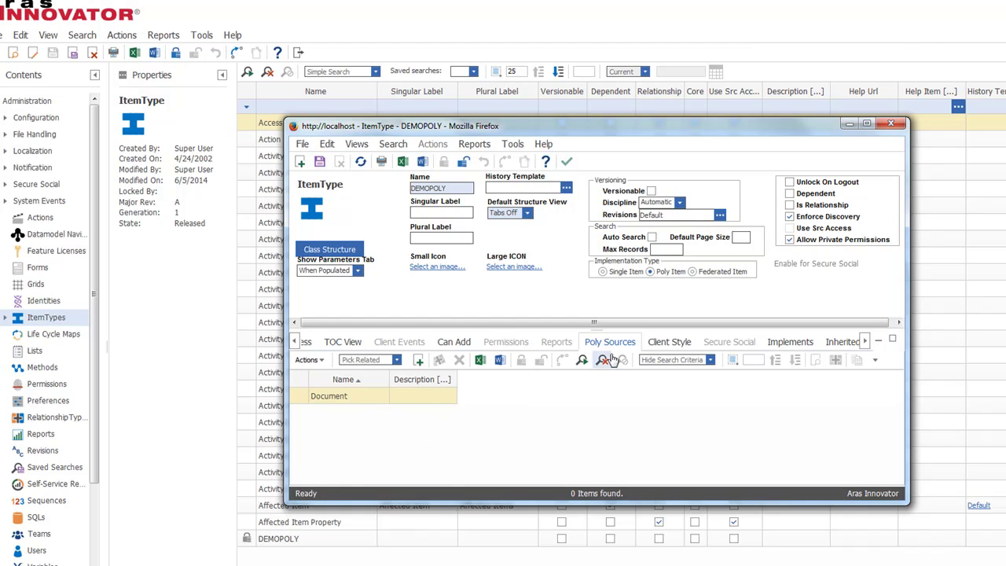
left_click(296, 341)
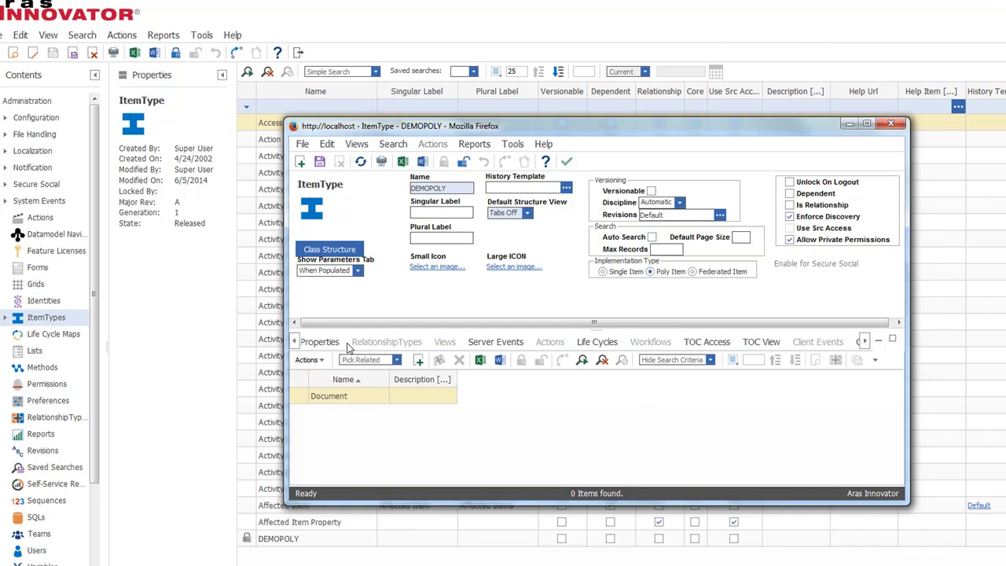
left_click(296, 343)
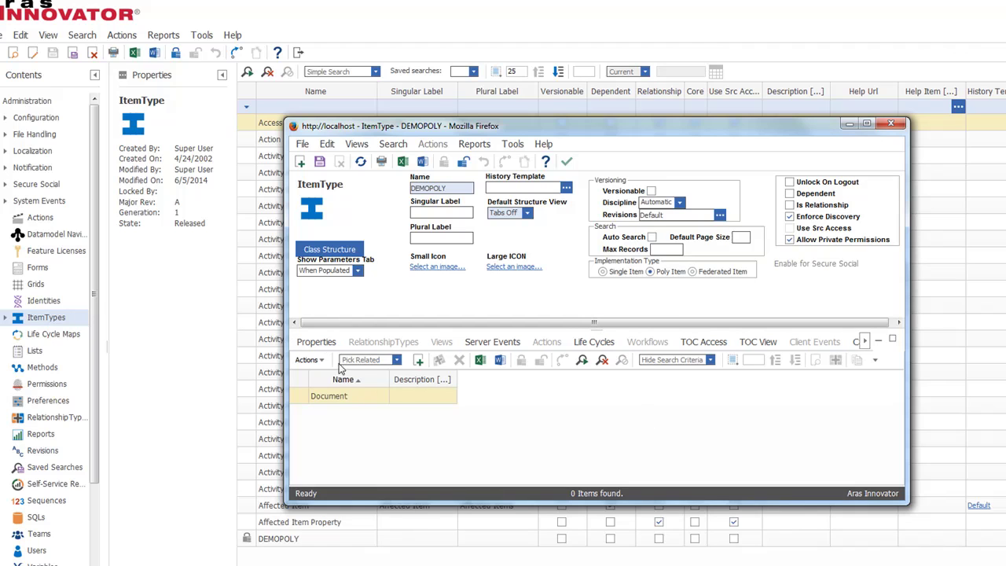
left_click(438, 396)
- Search the Methods in Simple Search mode for names matching YM*, and highlight YM_AddFromPolytoItemtype and YM_UpdateNewMorphaeProperties
left_click(43, 367)
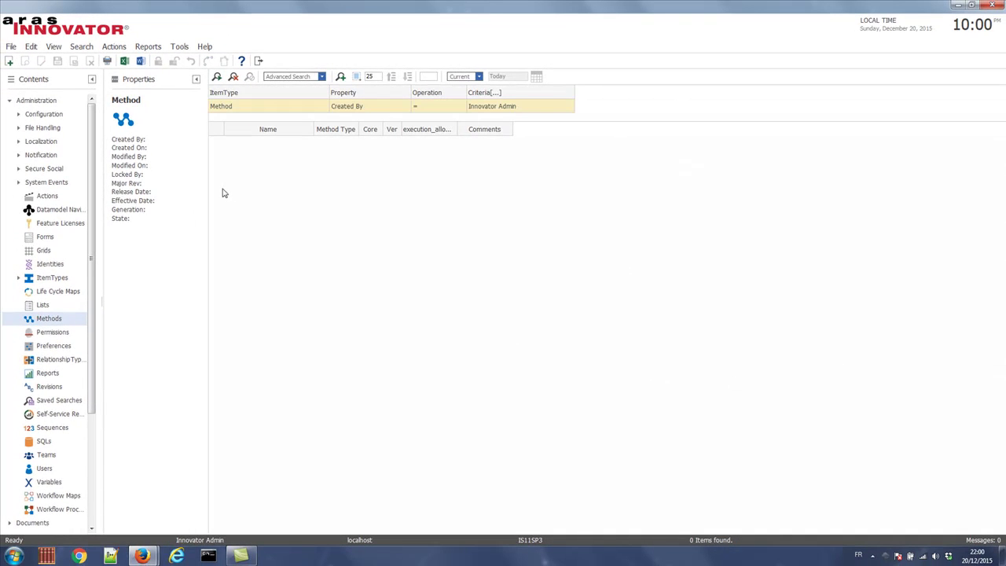
left_click(244, 107)
left_click(308, 76)
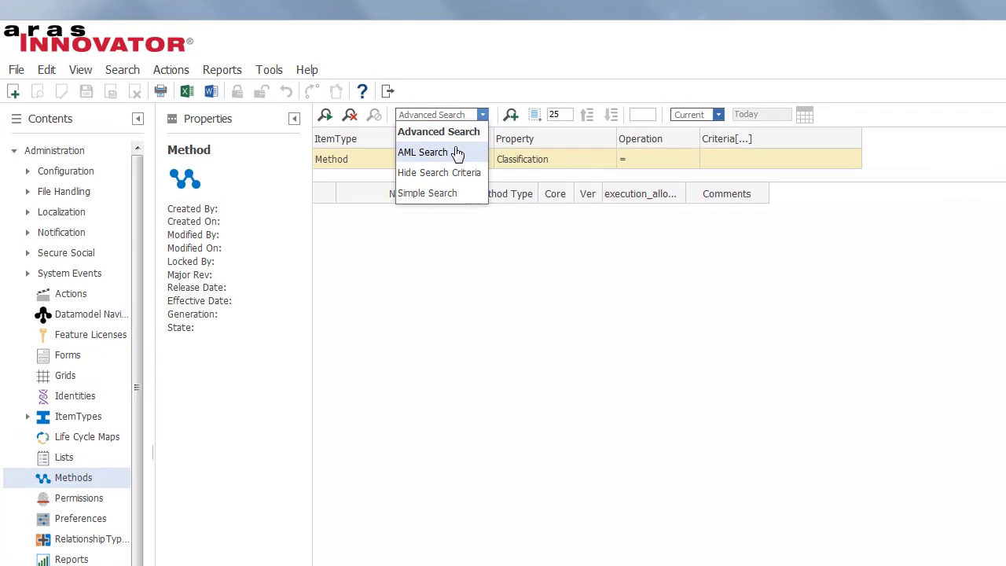
left_click(440, 194)
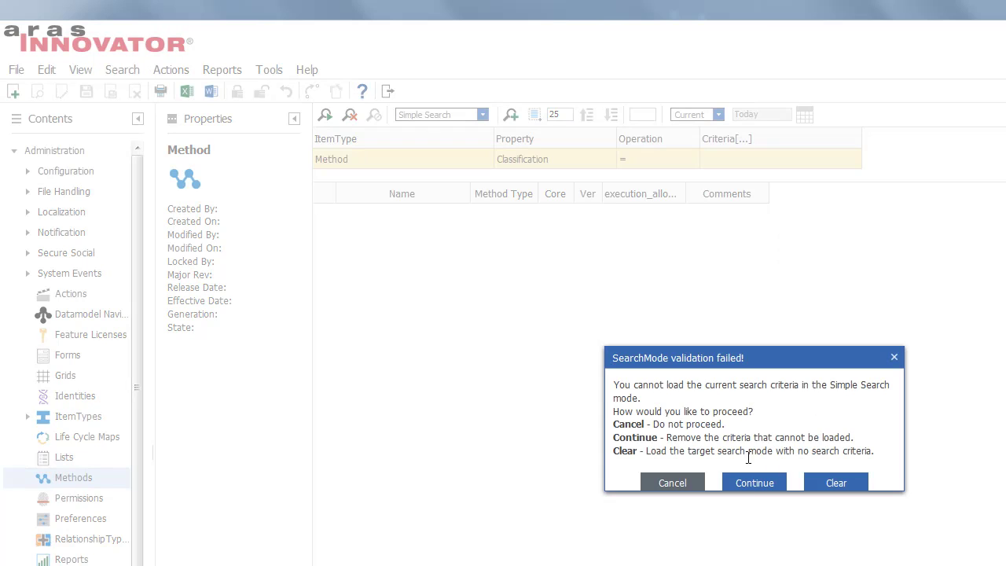
left_click(751, 483)
left_click(402, 159)
type("YM*")
key("Return")
left_click_drag(471, 139, 567, 139)
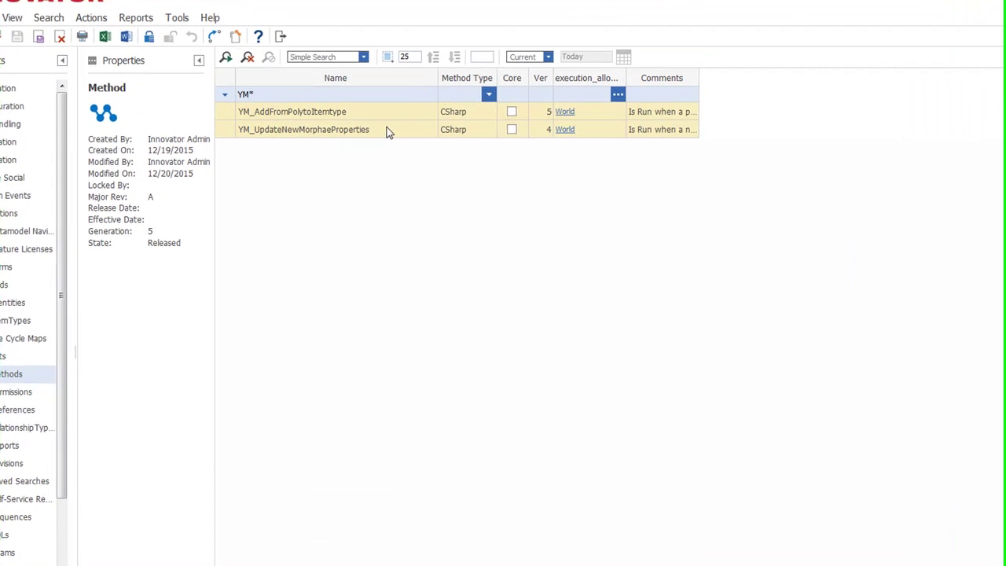
left_click(307, 131)
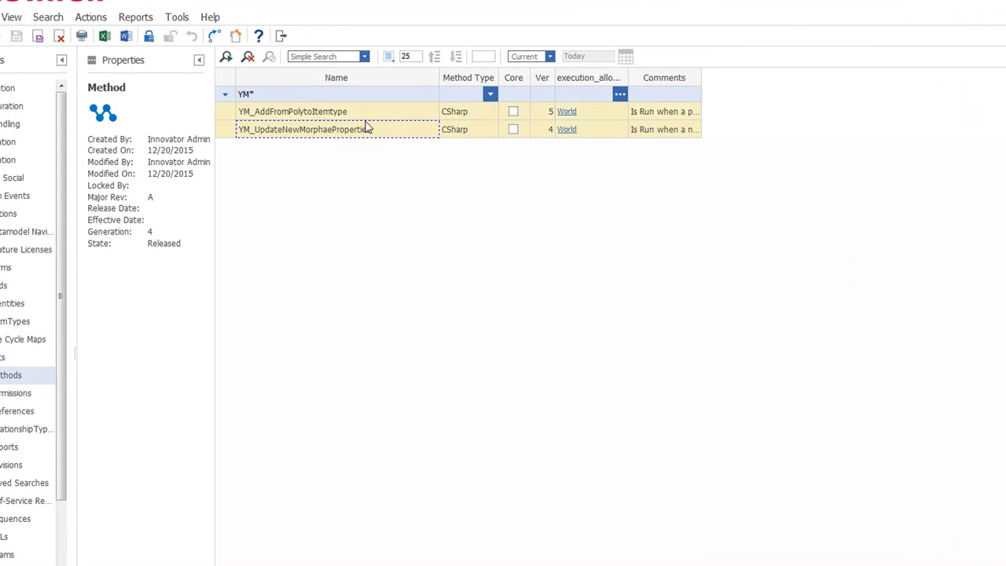
mouse_move(63, 360)
left_mouse_down()
mouse_move(63, 382)
mouse_move(63, 343)
left_mouse_up()
- Search the ItemTypes for names matching pro*
left_click(279, 94)
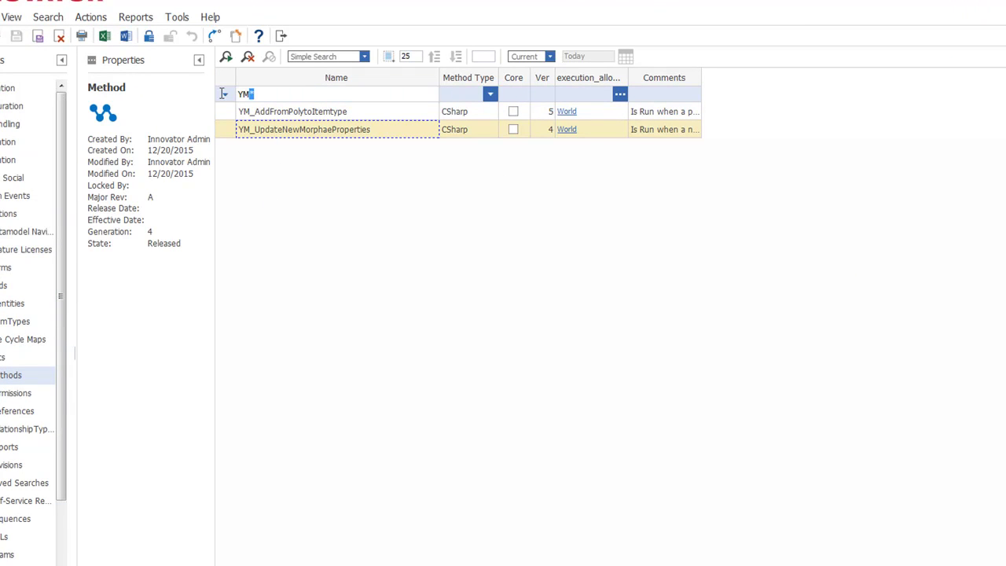
type("pro*")
left_click(12, 324)
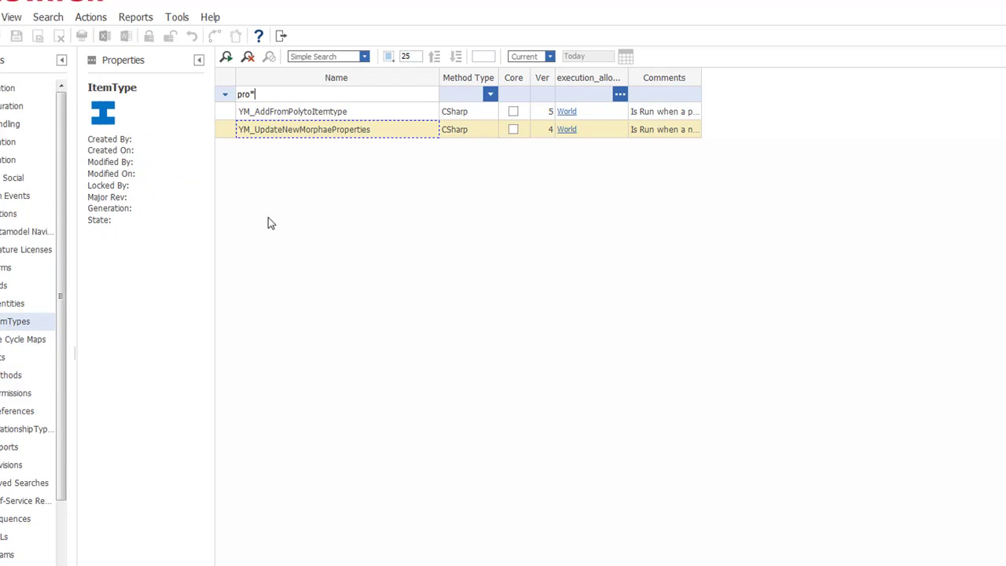
left_click(271, 94)
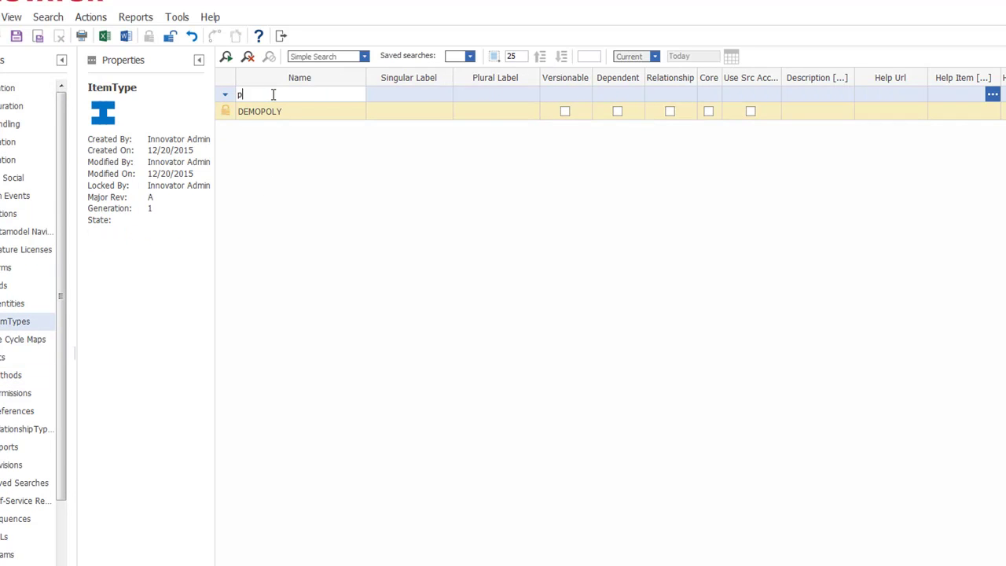
key("Return")
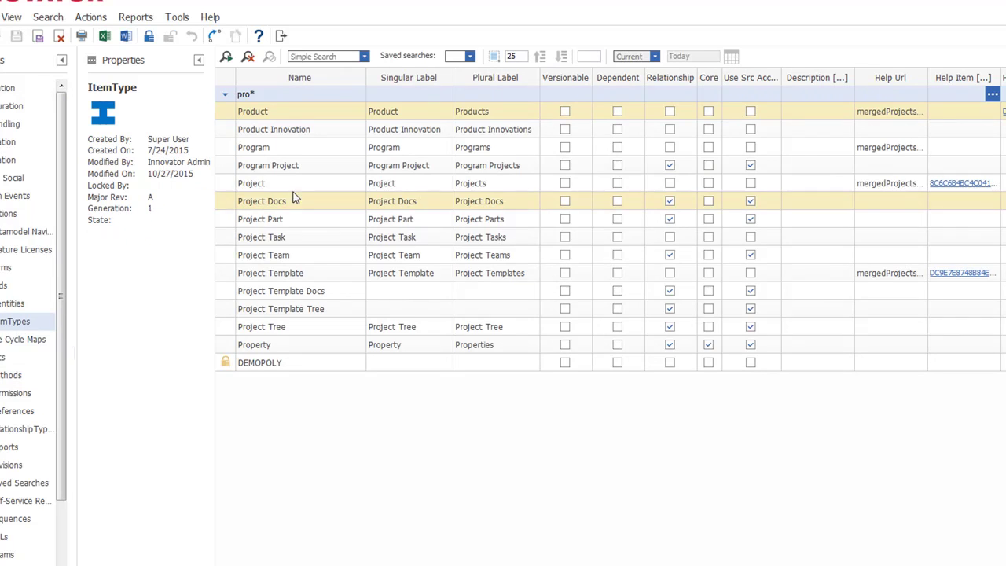
- Open the Property ItemType, display its server events and maximize its window
left_click(309, 345)
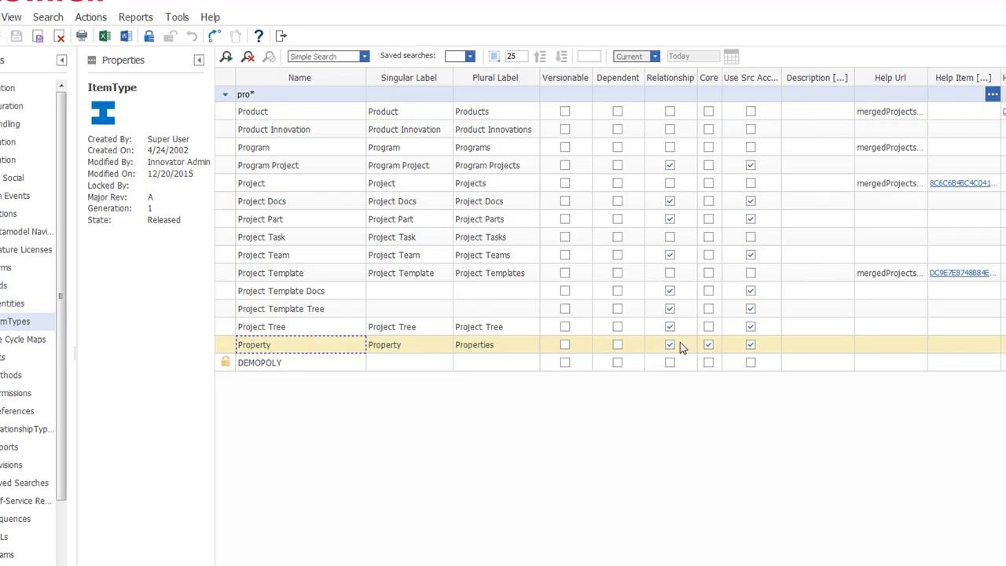
double_click(309, 351)
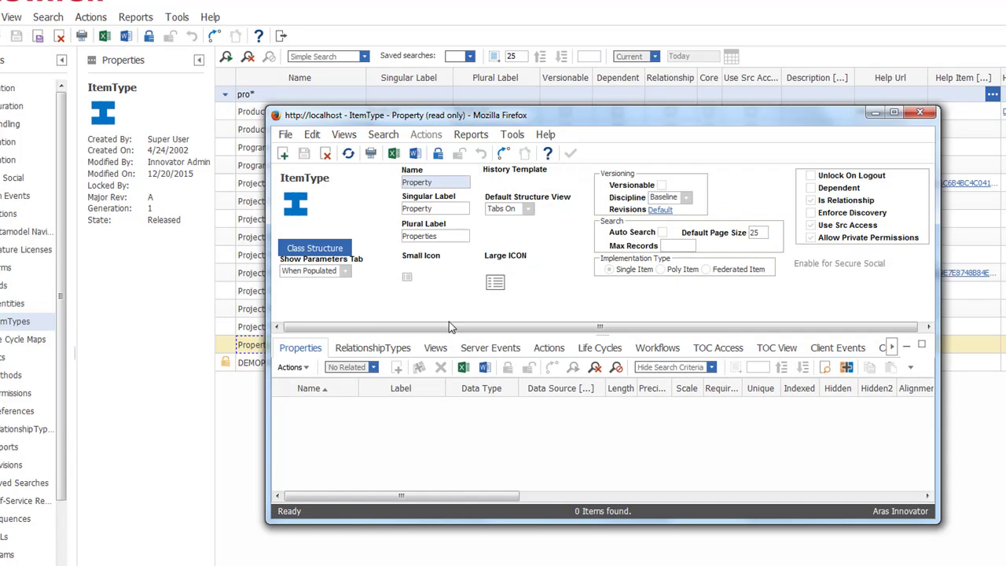
left_click(503, 351)
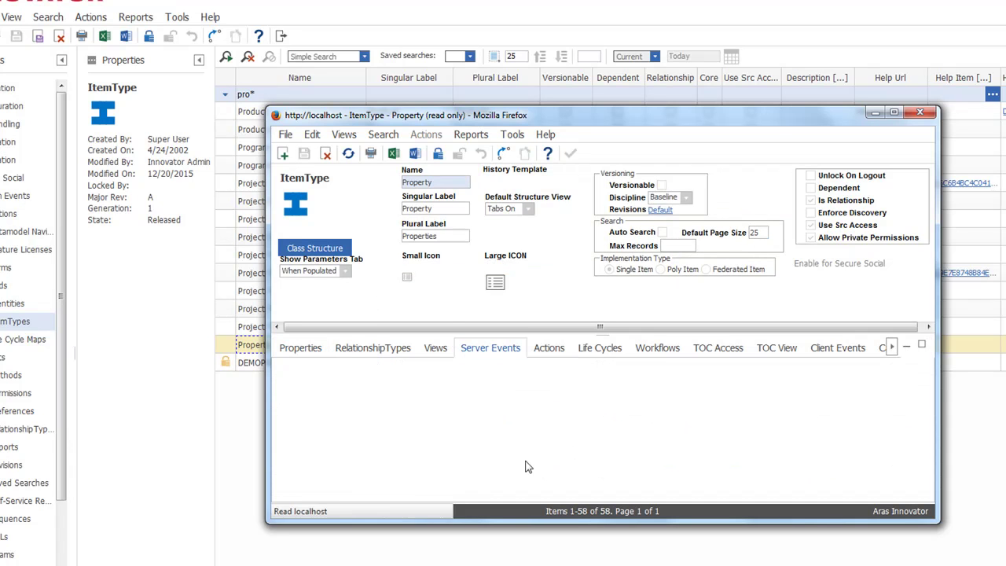
double_click(770, 119)
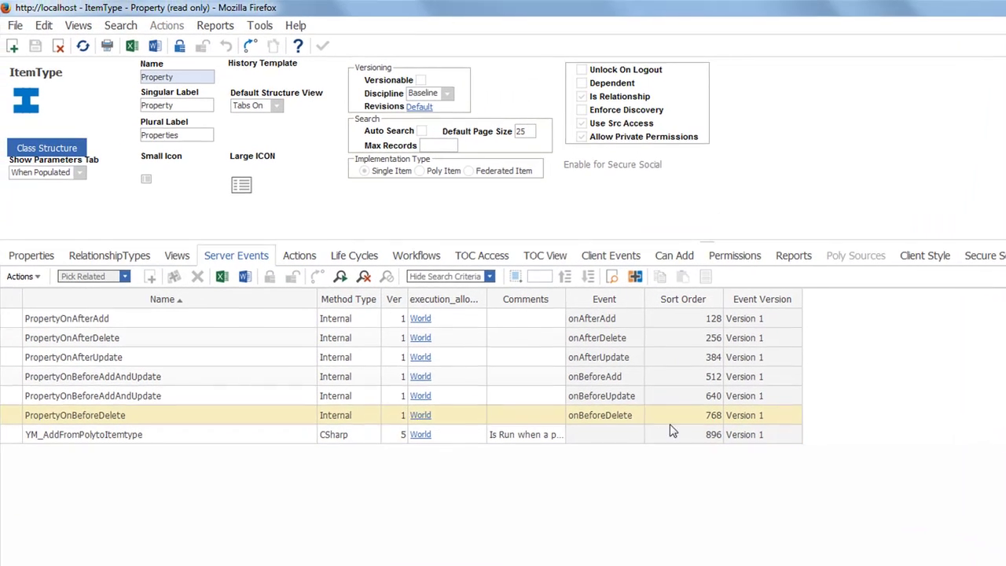
- Lock the Property ItemType for editing and set the event of its YM_AddFromPolytoItemtype server event to onBeforeAdd
left_click(532, 364)
double_click(638, 448)
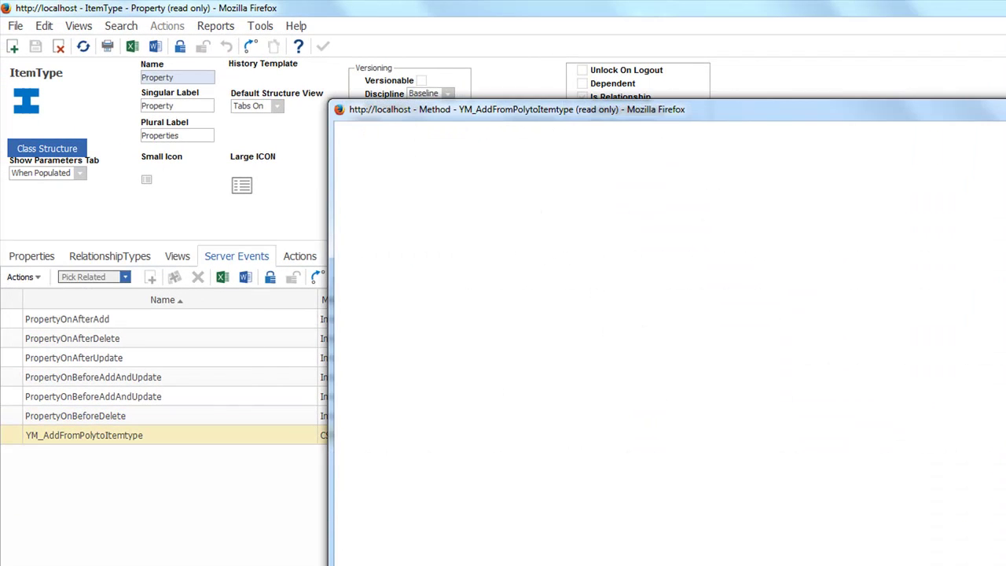
left_click(180, 46)
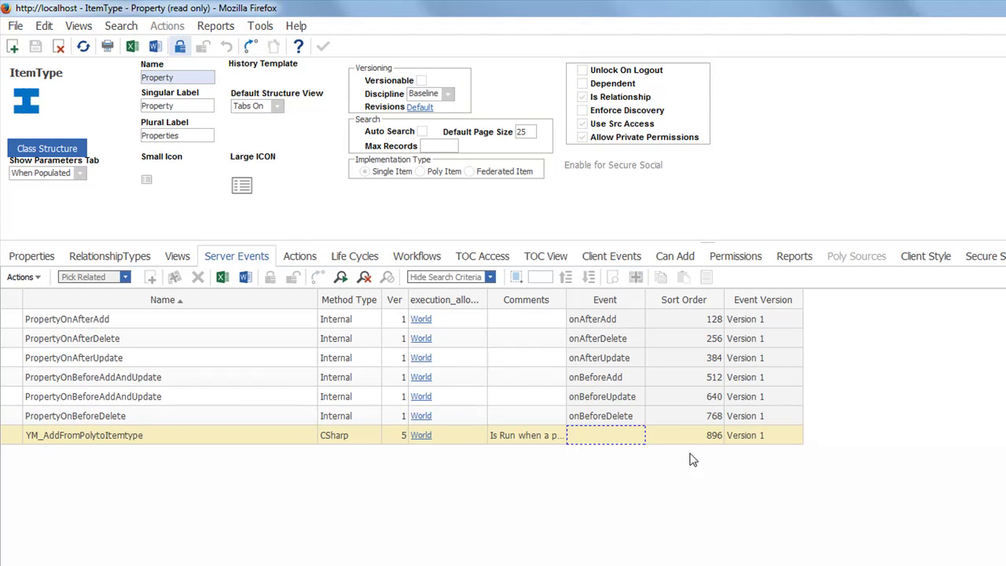
left_click(621, 442)
left_click(637, 436)
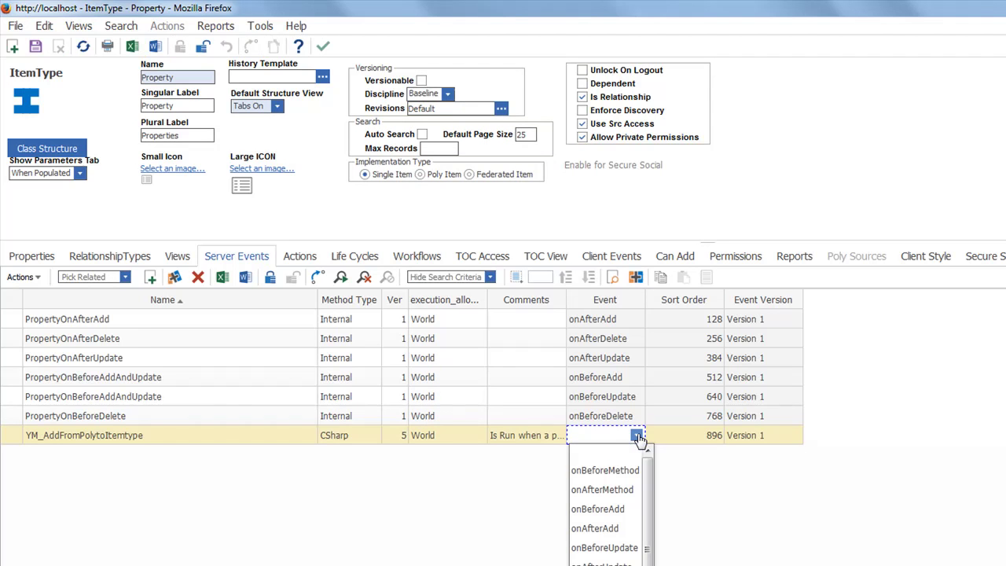
left_click(599, 509)
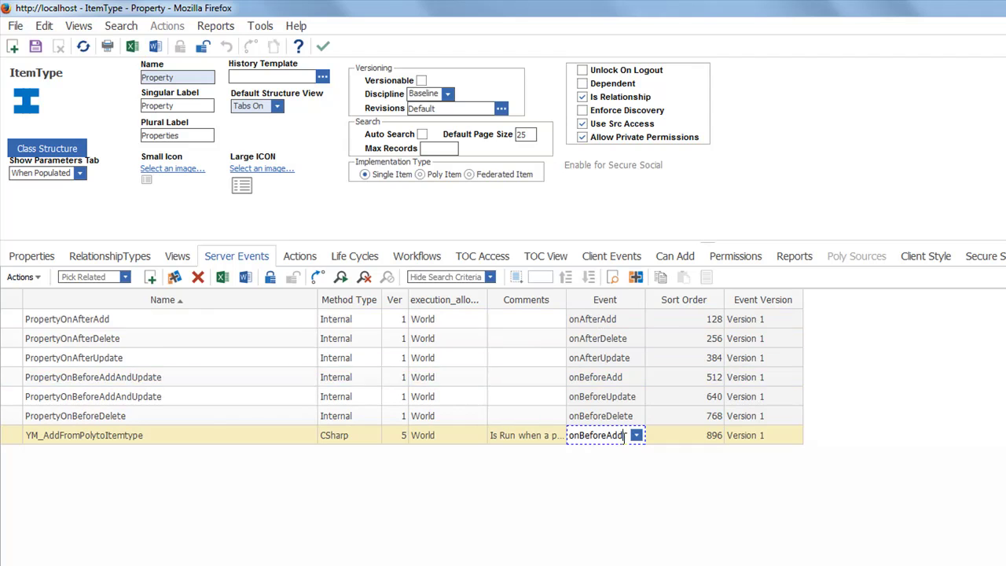
- Set the sort order of YM_AddFromPolytoItemtype to 1 and save the Property ItemType
left_click(701, 436)
type("1")
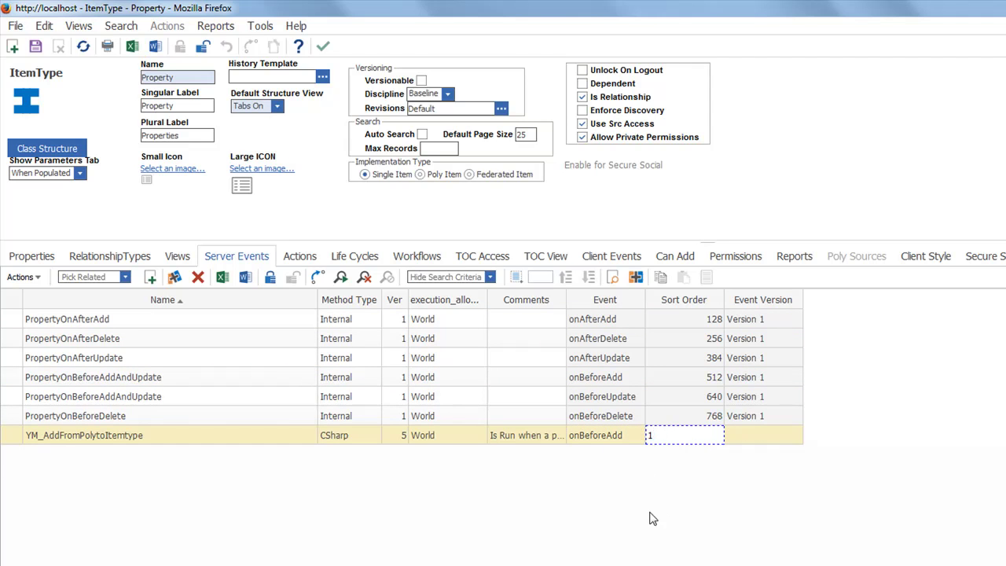
left_click(35, 46)
left_click(706, 503)
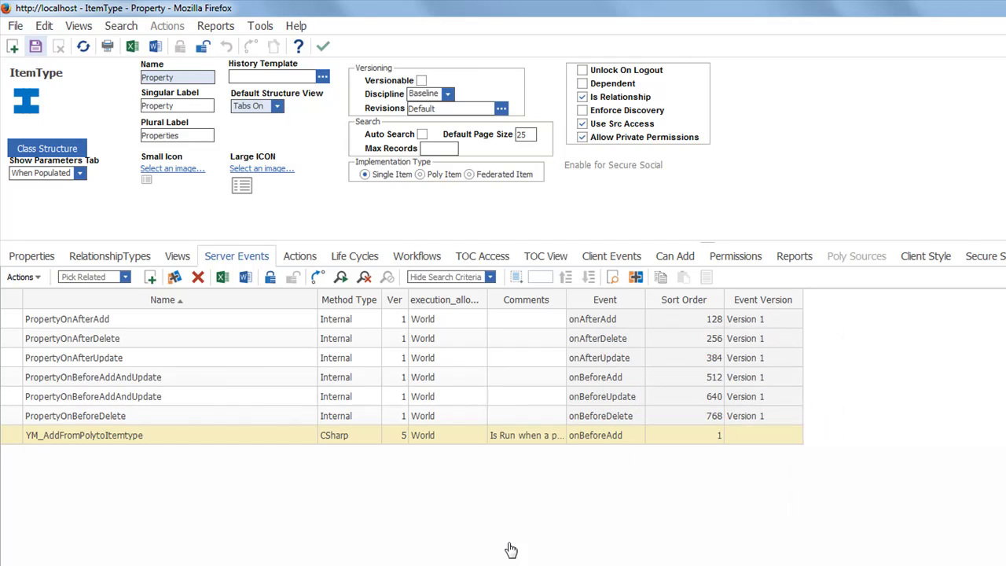
- View the YM_AddFromPolytoItemtype method and highlight the code lines that get the Innovator reference and retrieve the poly ItemType
right_click(176, 442)
left_click(206, 448)
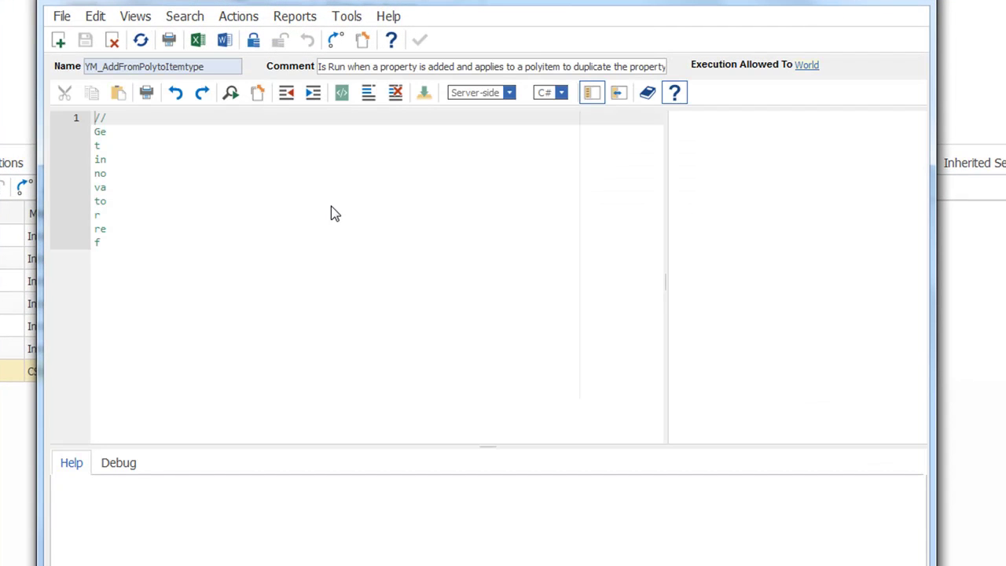
left_click(191, 173)
left_click(275, 160)
left_click_drag(388, 132, 71, 116)
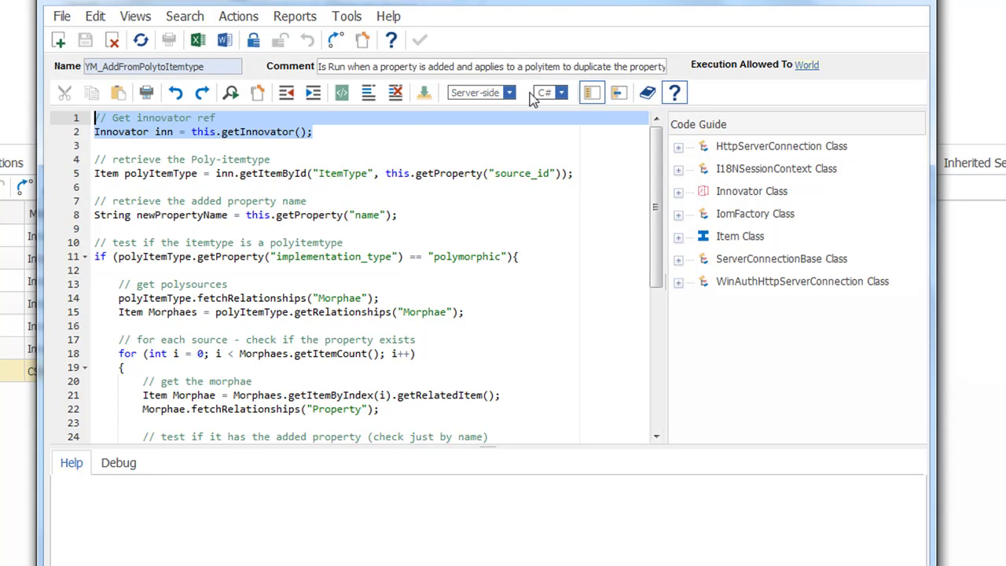
left_click_drag(375, 132, 33, 135)
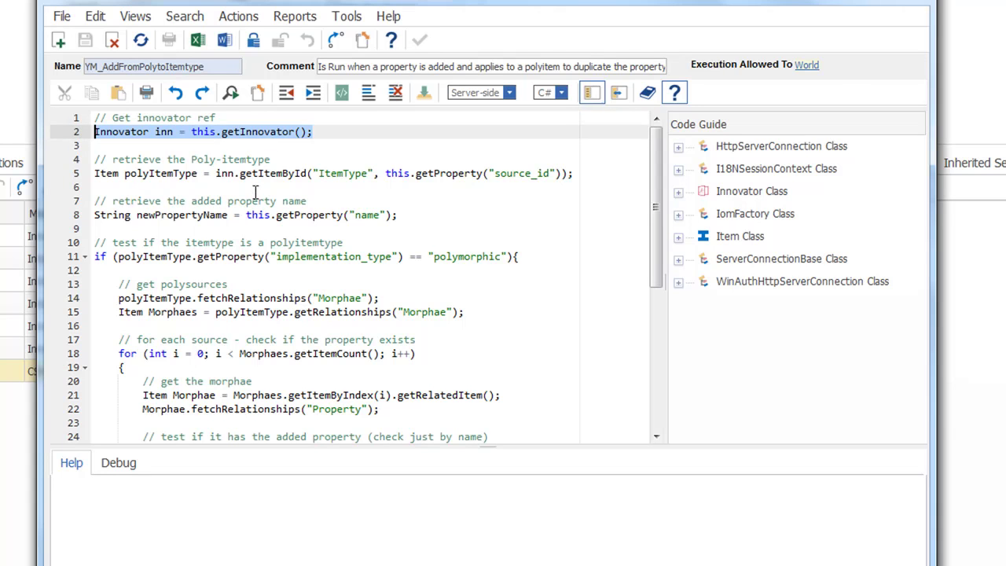
left_click(255, 190)
left_click_drag(582, 178, 95, 173)
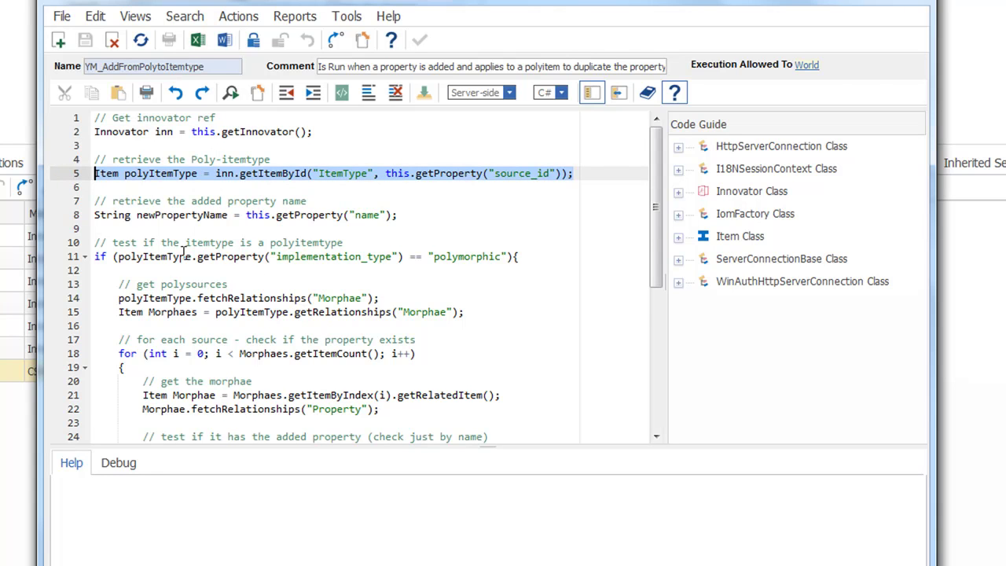
- Highlight the condition in the method code that tests whether implementation_type is polymorphic
scroll(290, 265, "down", 2)
left_click_drag(546, 202, 74, 205)
left_click(448, 206)
left_click_drag(435, 204, 508, 202)
left_click_drag(488, 2, 396, 7)
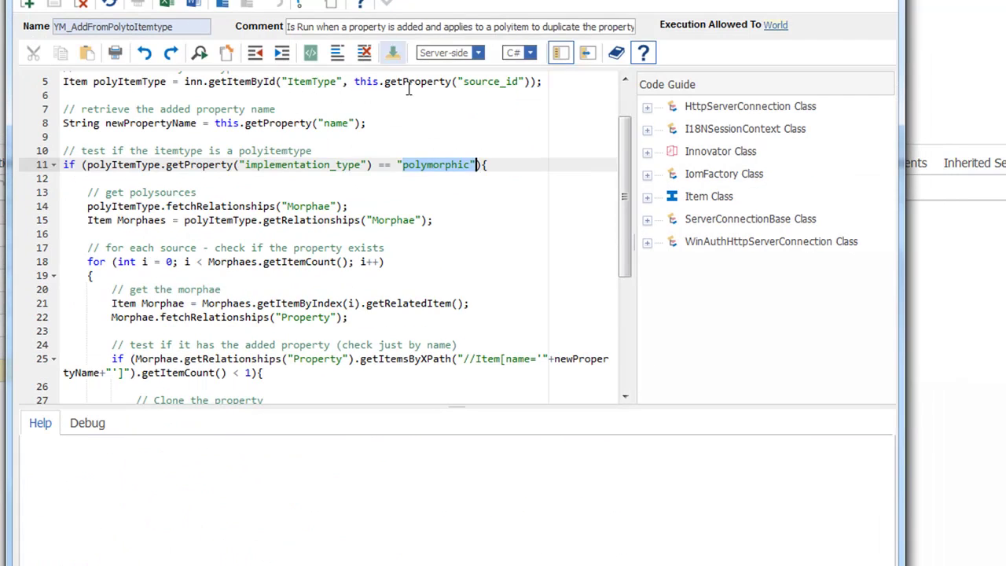
- Highlight the code that fetches the Morphae poly sources and examine the loop over each source
scroll(233, 181, "down", 1)
scroll(118, 122, "down", 1)
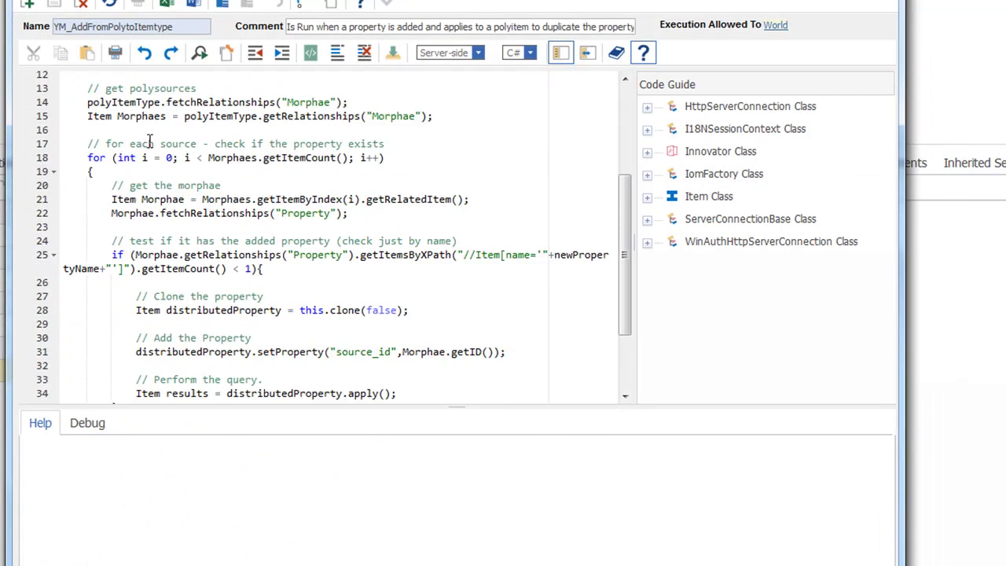
left_click_drag(91, 89, 306, 103)
left_click(254, 181)
scroll(189, 201, "down", 1)
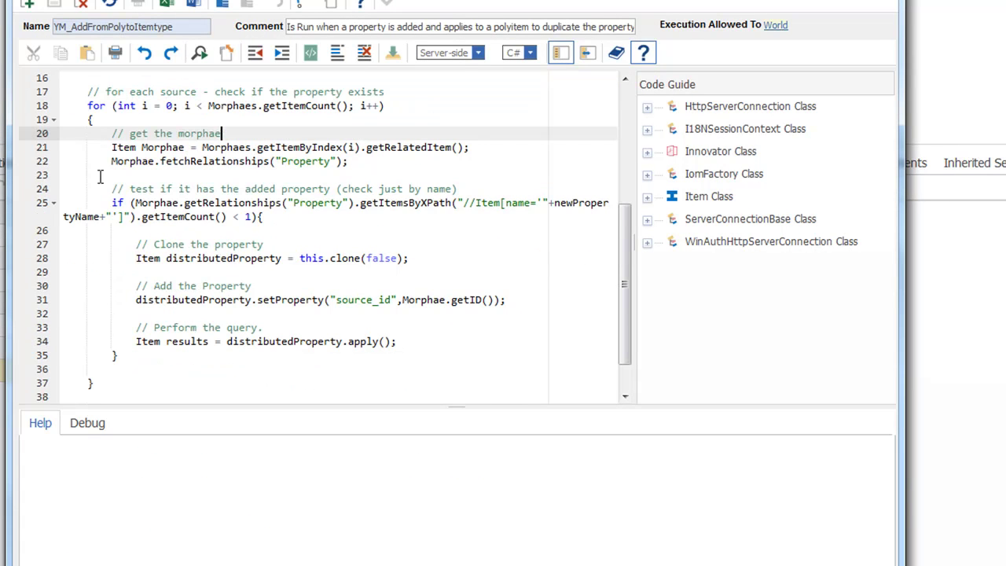
- Highlight the test for the added property and the clone statement in the method code, and close the method window
left_click_drag(116, 203, 280, 217)
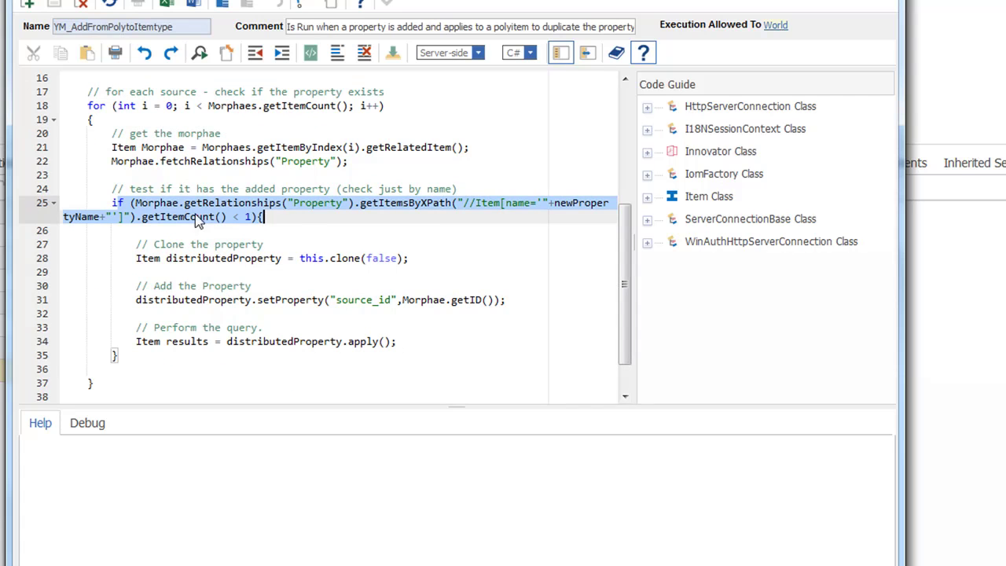
left_click_drag(138, 258, 414, 260)
left_click(312, 268)
double_click(309, 259)
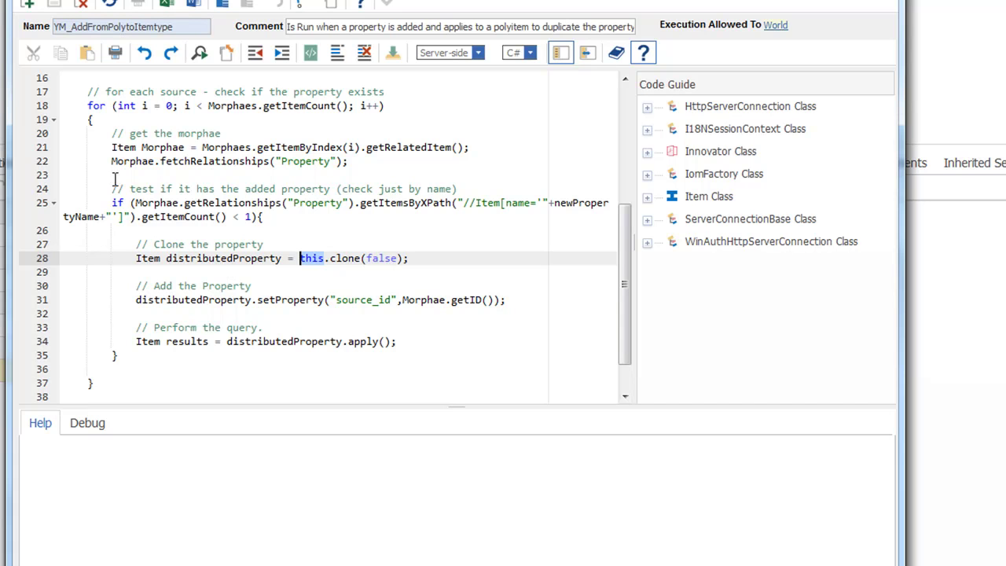
left_click_drag(282, 0, 319, 1)
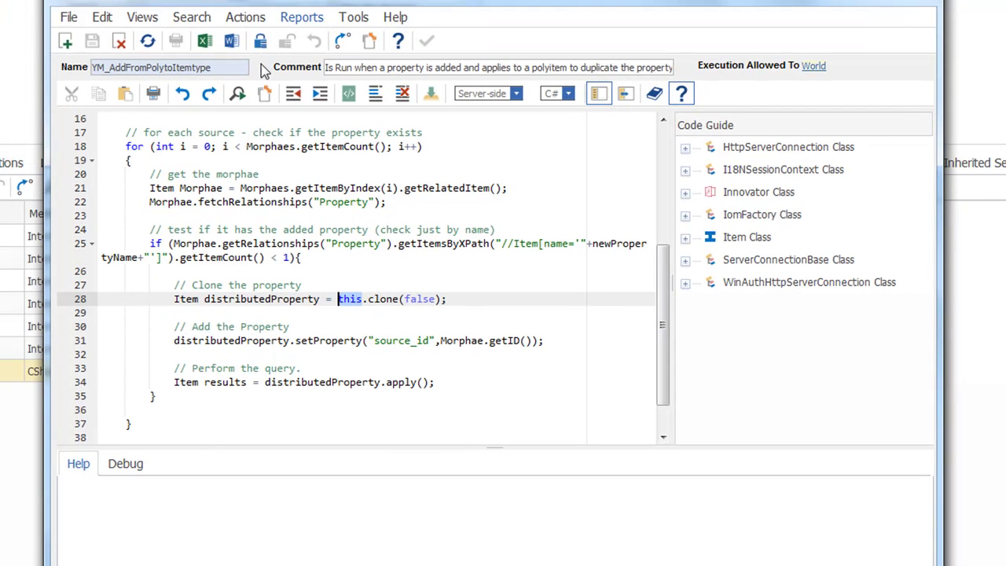
left_click(908, 4)
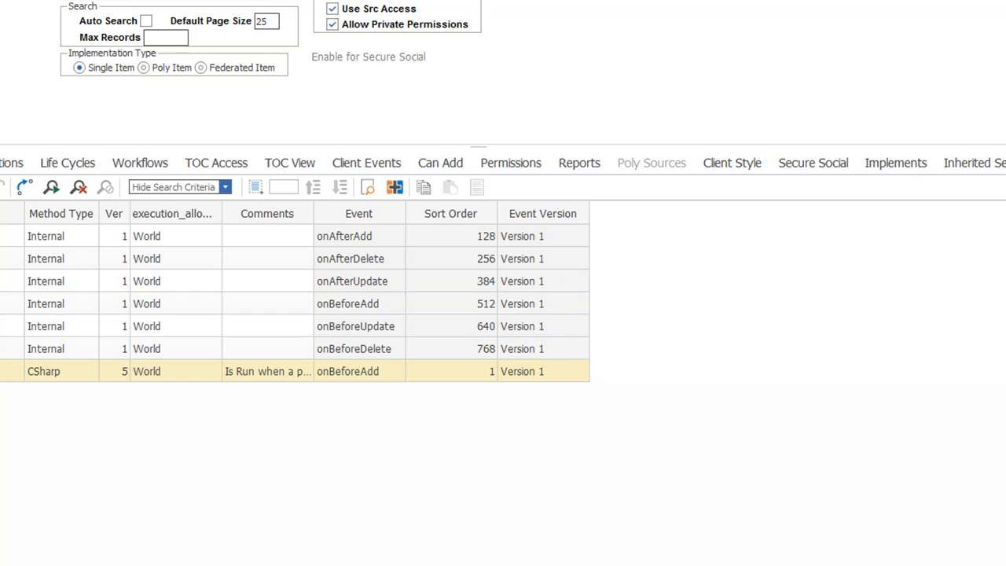
- Return to the ItemTypes list, search for itemtype and open the ItemType entry
left_click(236, 262)
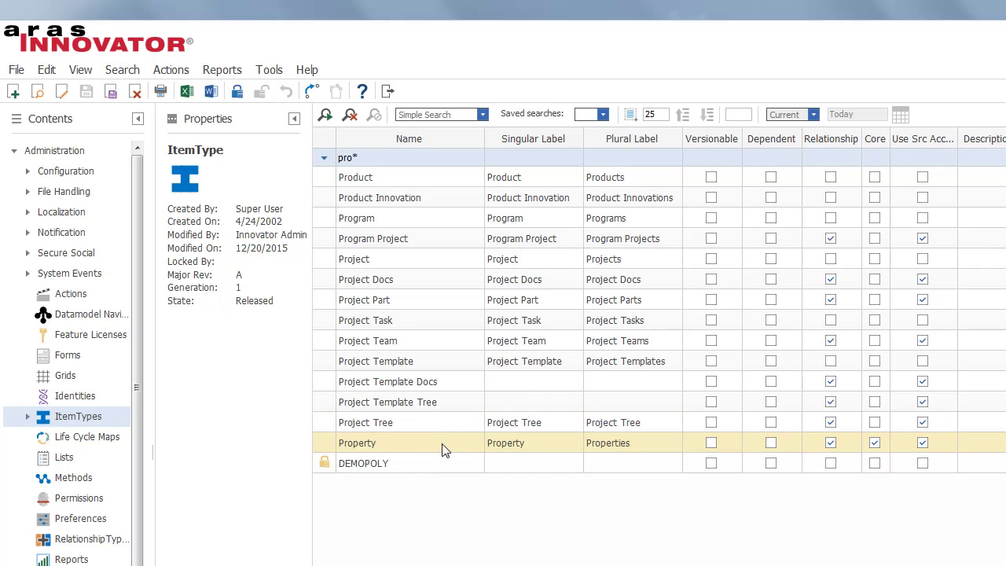
left_click(396, 160)
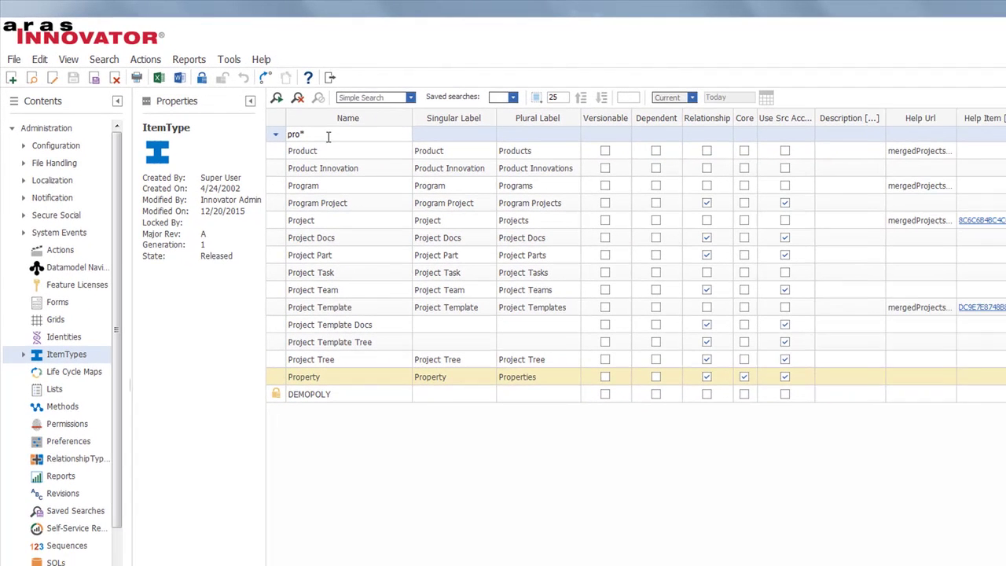
left_click_drag(323, 134, 212, 136)
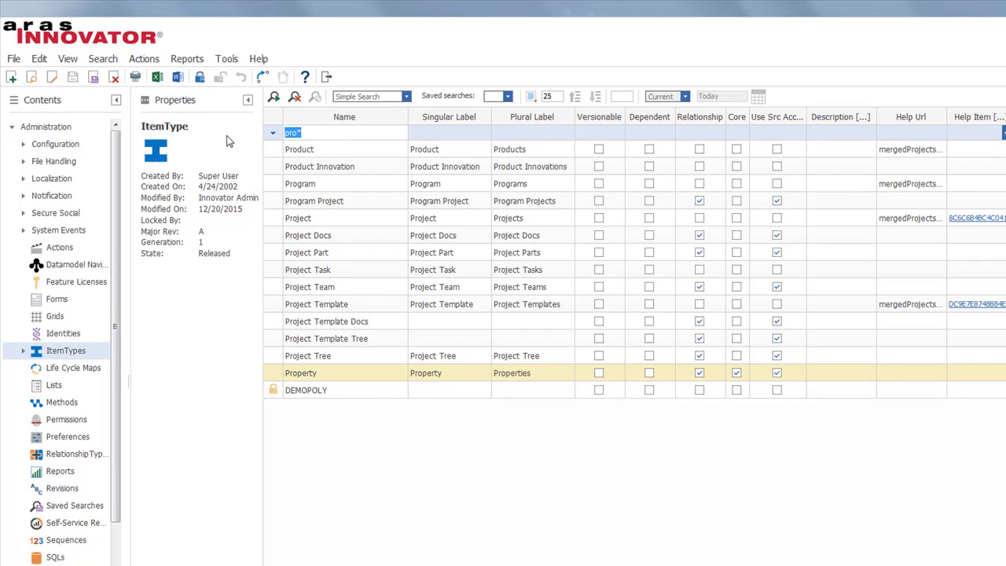
type("itemtype")
key("Return")
double_click(371, 149)
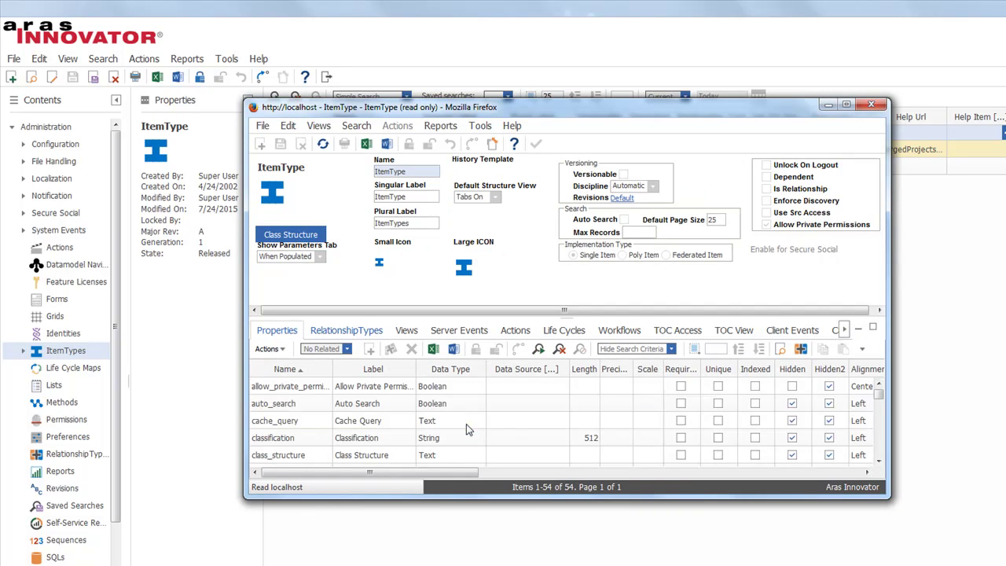
- Examine the relationship types of ItemType, select the Morphae row labelled Poly Sources, and close the window
left_click(363, 334)
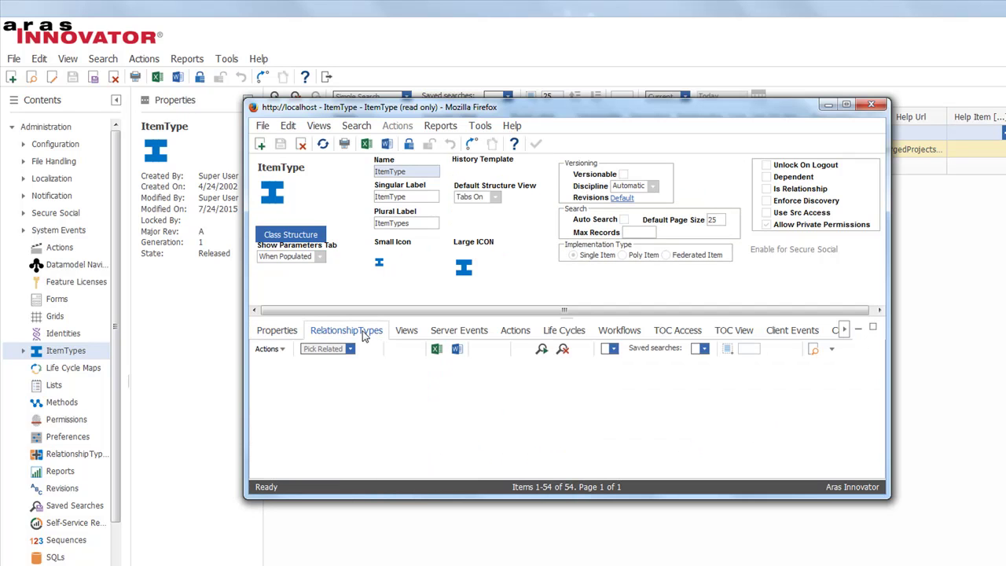
scroll(486, 449, "down", 5)
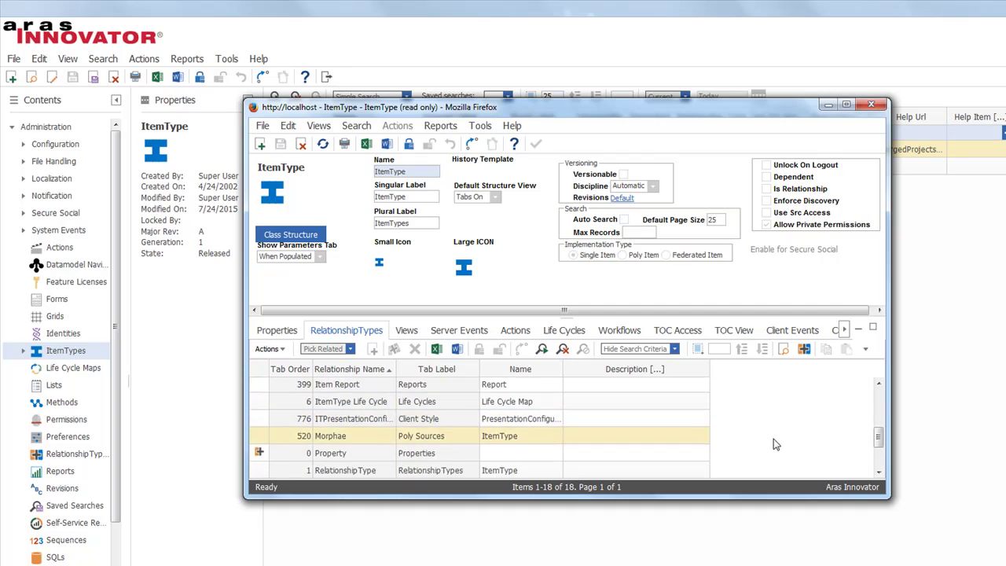
scroll(775, 445, "down", 2)
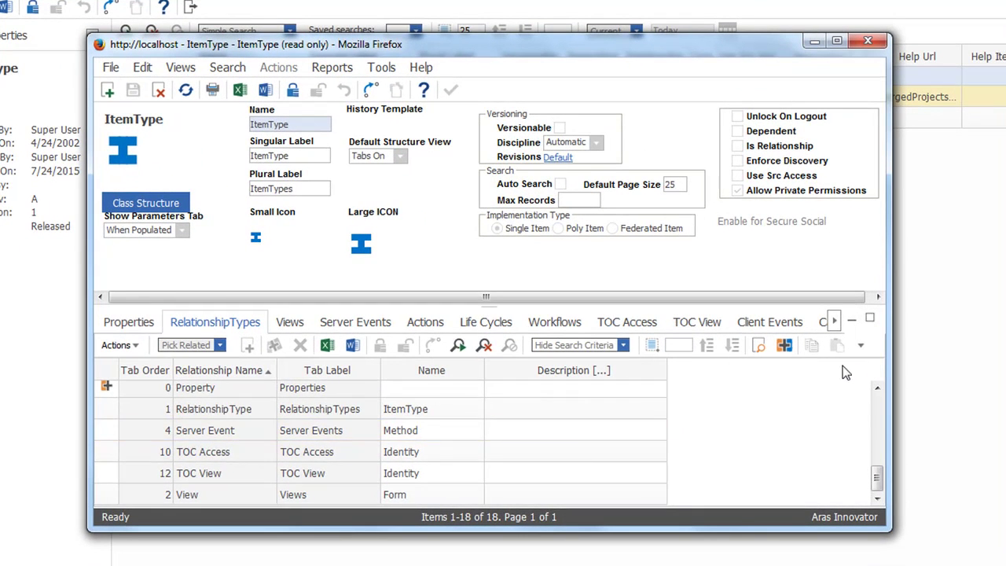
left_click(878, 388)
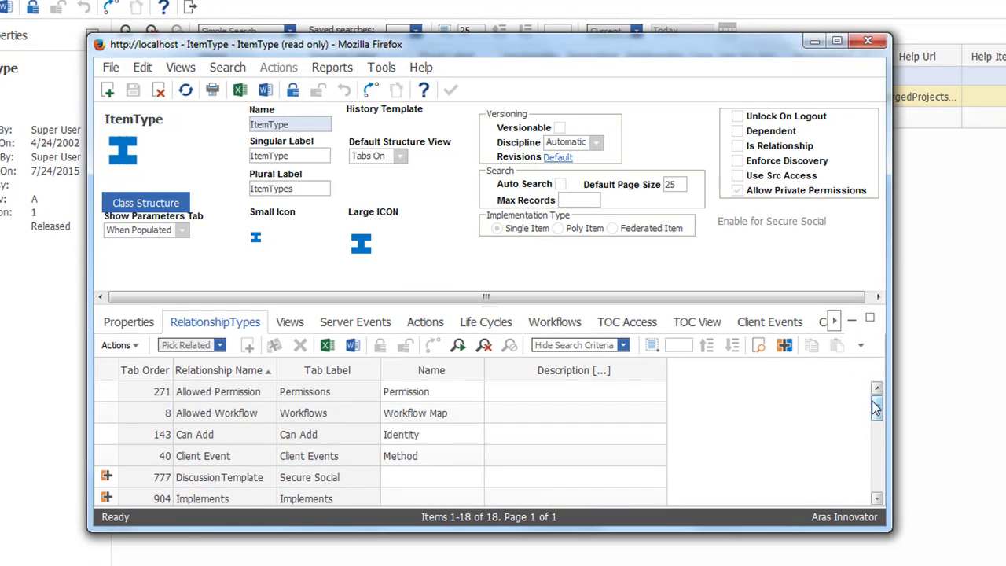
left_click_drag(878, 408, 879, 452)
left_click(346, 480)
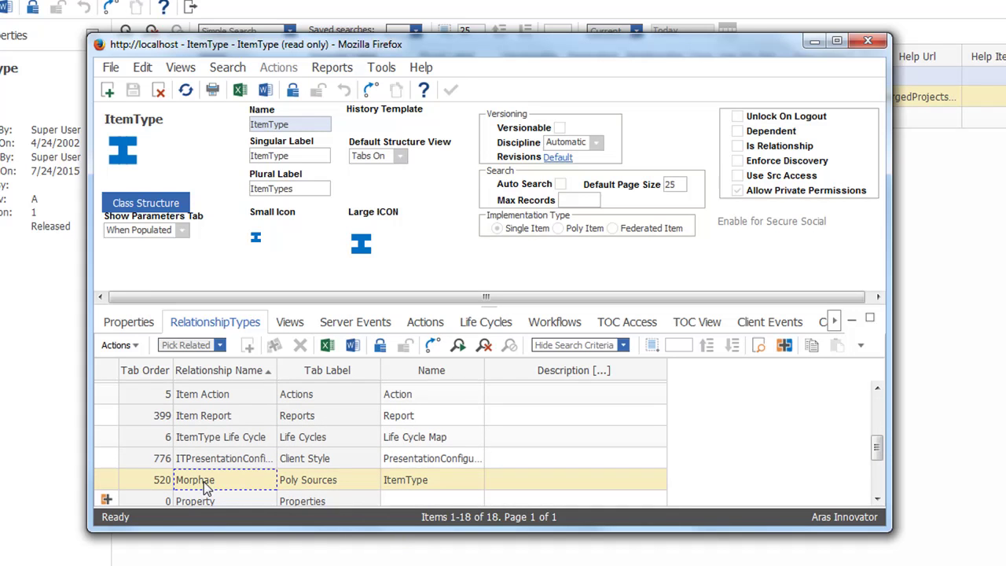
left_click(868, 40)
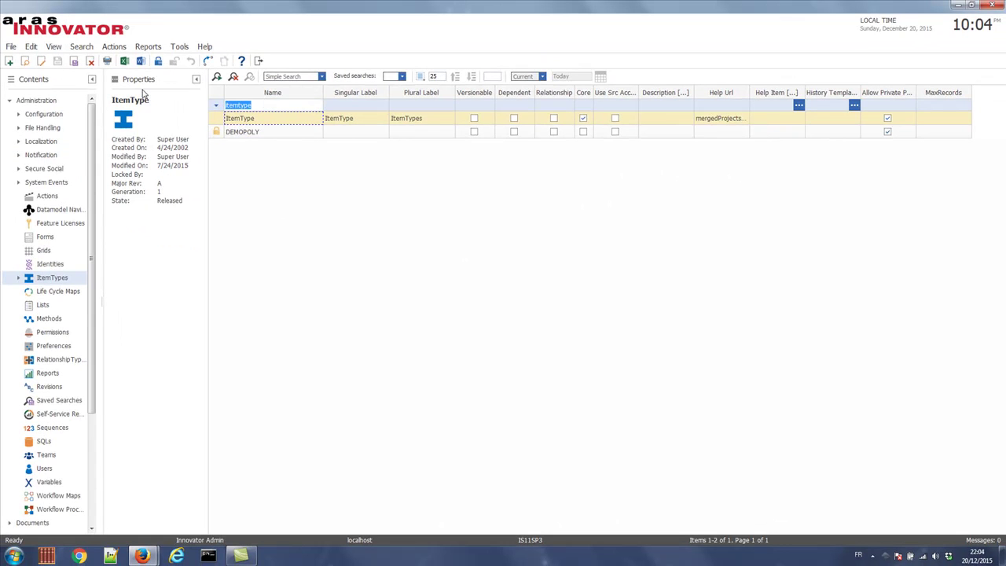
- Search the ItemTypes for morpha*, open Morphae and display its server events in a widened window
type("morpha*")
key("Return")
double_click(262, 119)
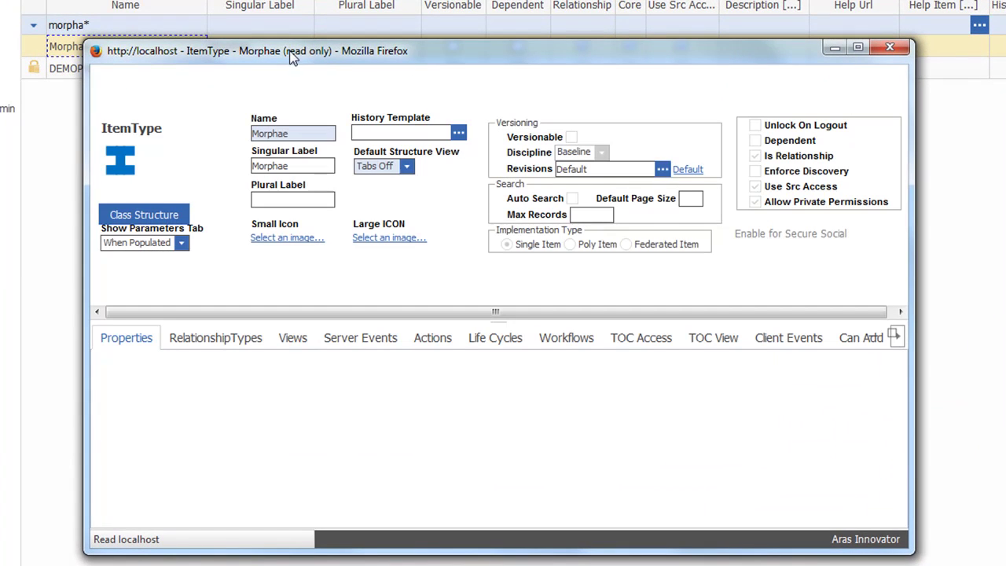
left_click(352, 337)
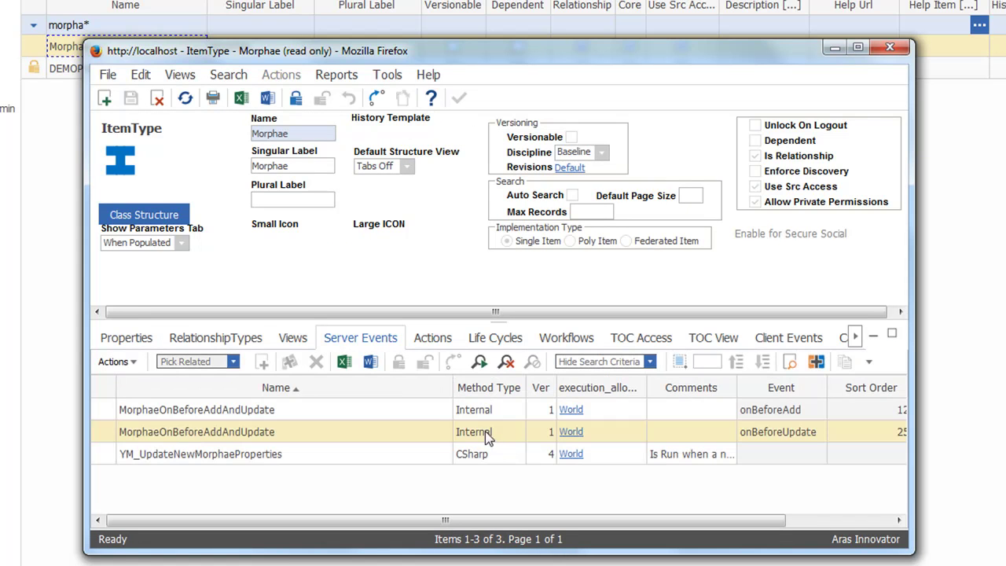
left_click(582, 455)
left_click(784, 454)
left_click_drag(914, 367, 1005, 366)
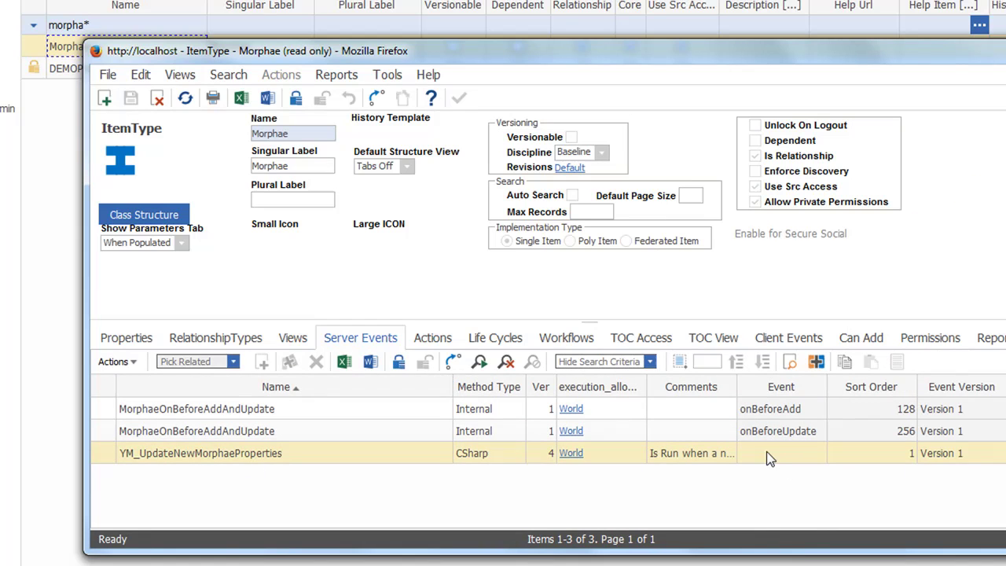
- Lock the Morphae ItemType, set the YM_UpdateNewMorphaeProperties event to onBeforeAdd and save the ItemType
left_click(296, 97)
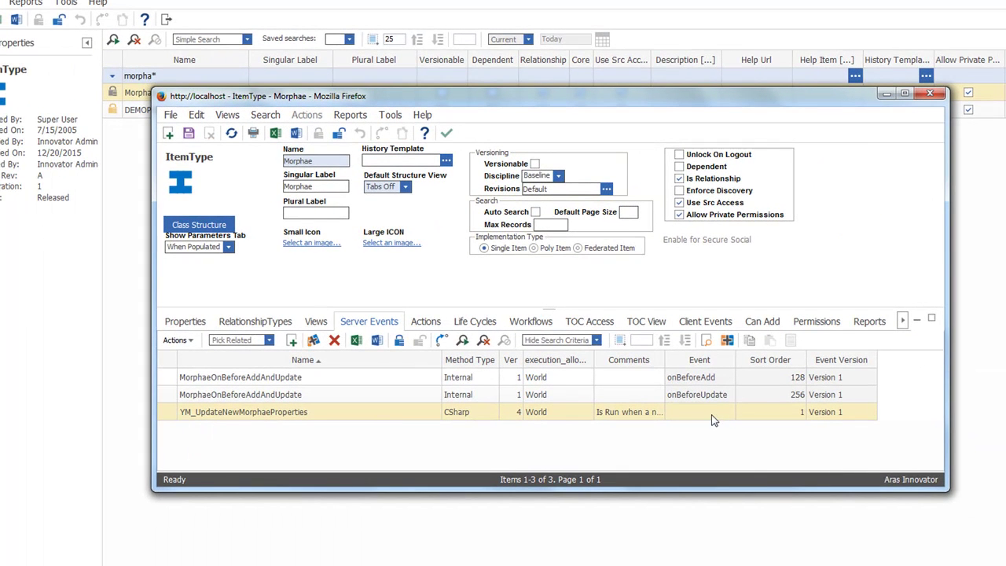
left_click(713, 414)
left_click(728, 414)
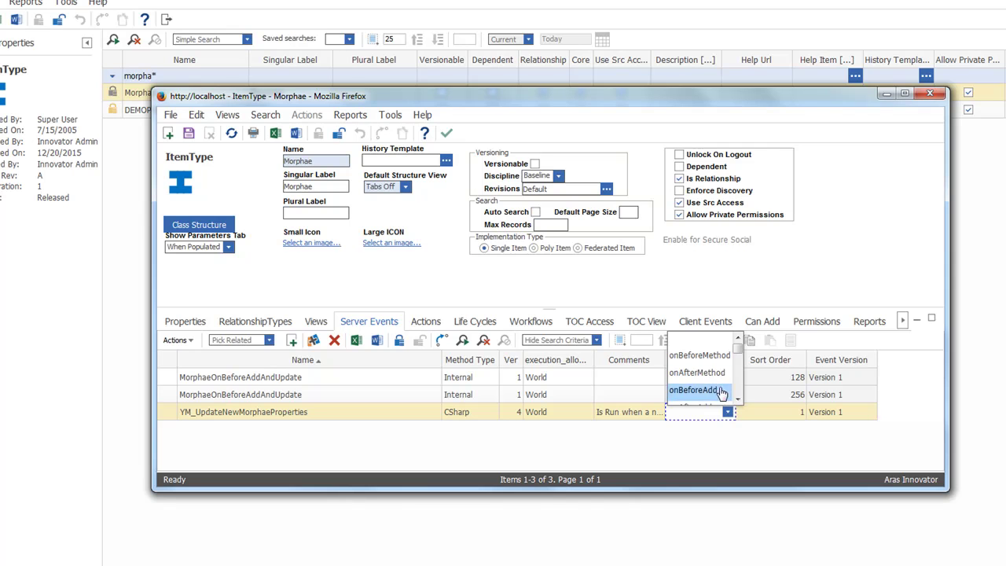
left_click(693, 390)
left_click(189, 133)
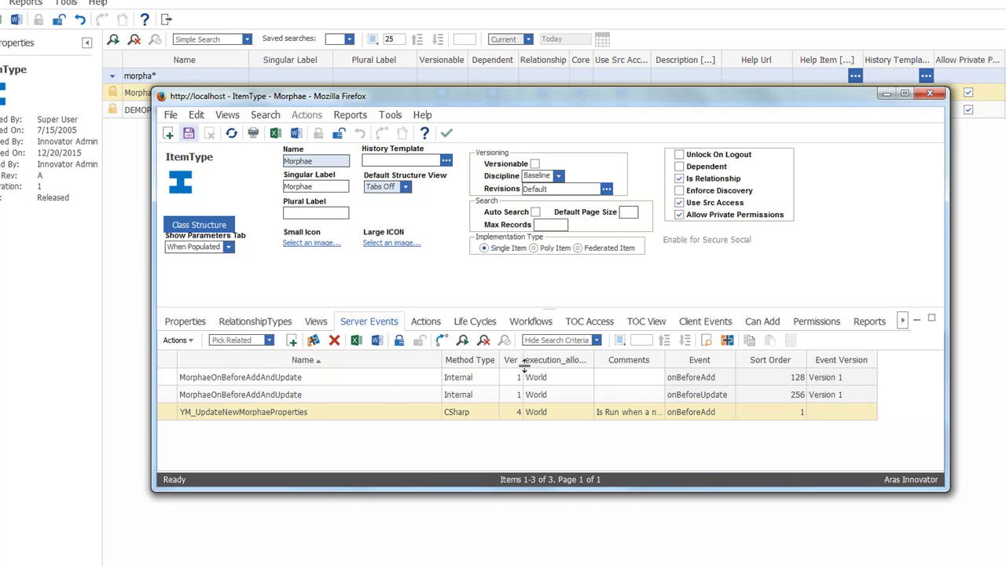
left_click(453, 389)
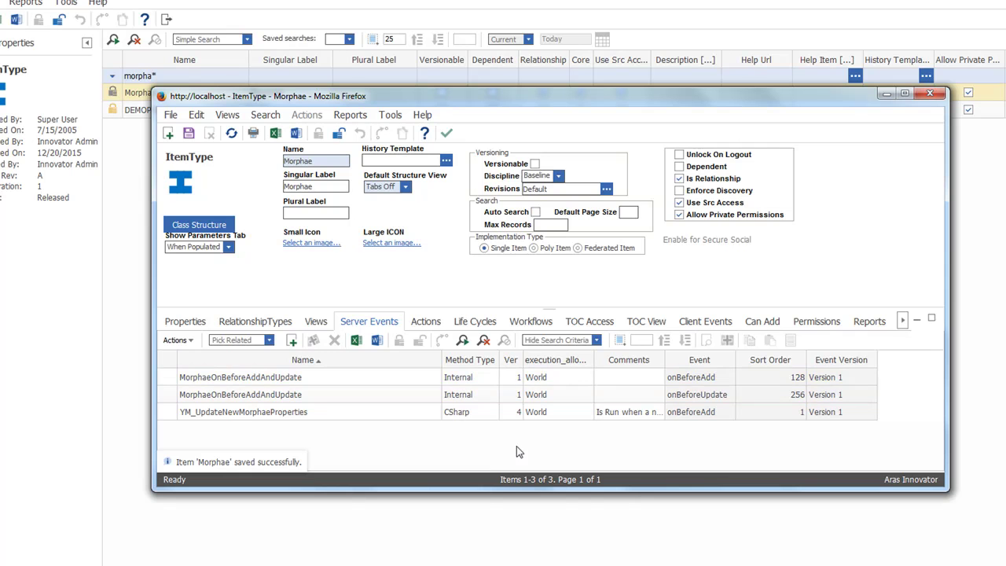
- Open the YM_UpdateNewMorphaeProperties method from the Morphae server events, read through its C# code, and close the method window
right_click(383, 412)
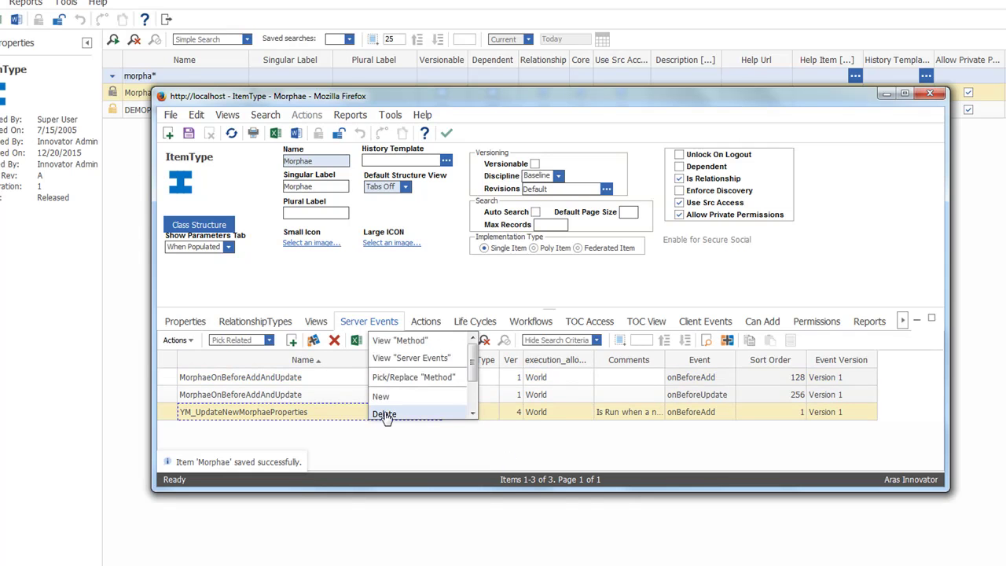
left_click(399, 340)
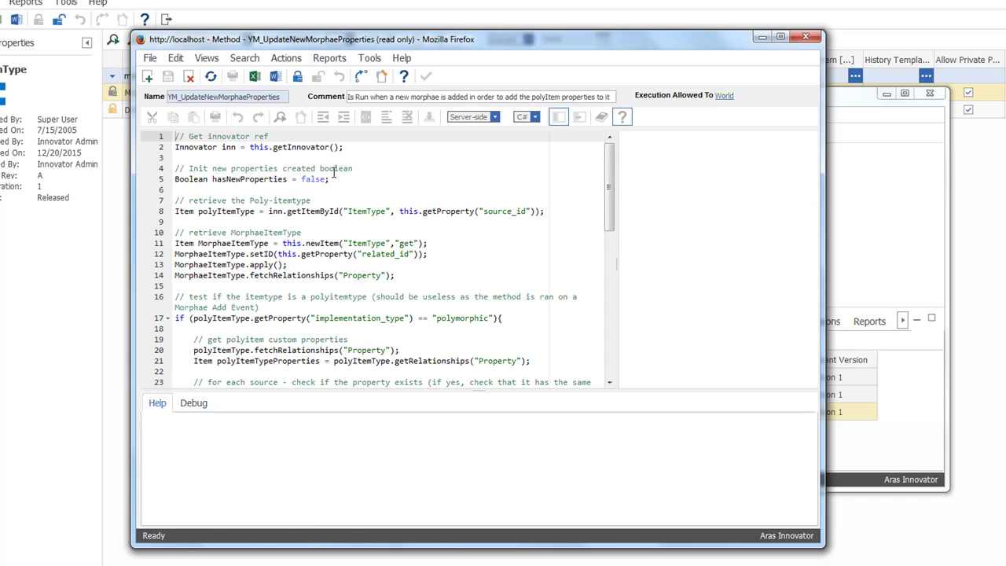
left_click(362, 169)
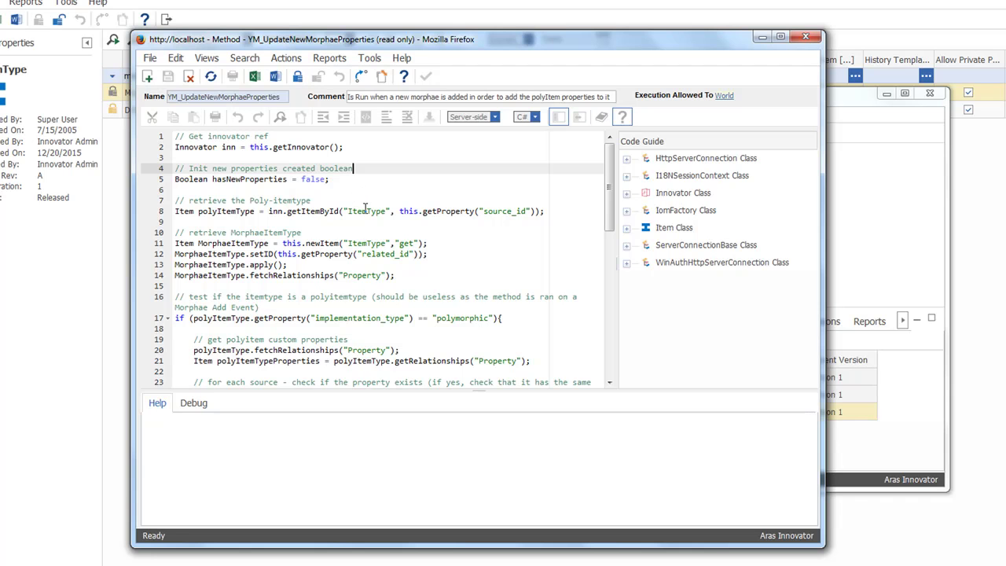
scroll(350, 237, "down", 7)
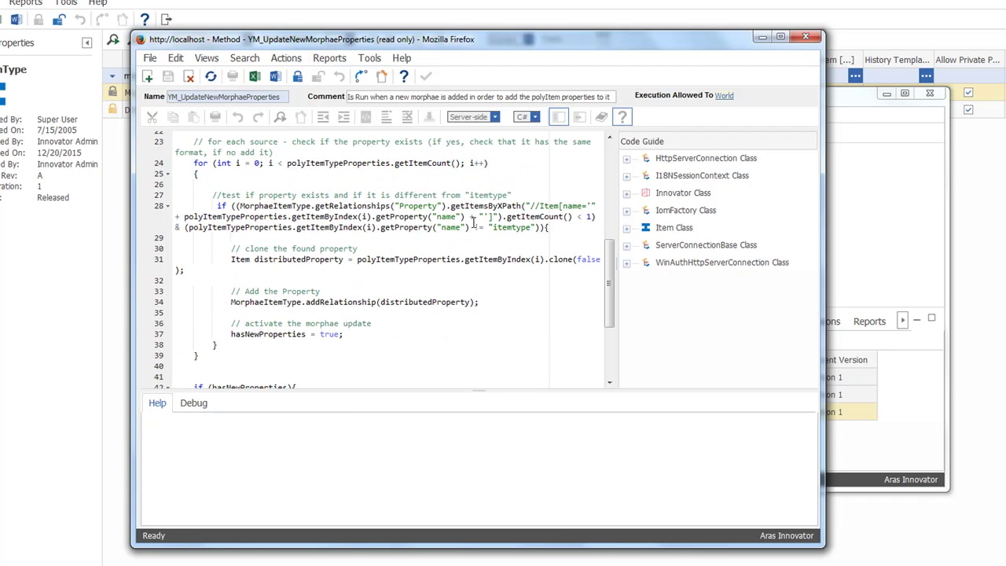
scroll(465, 227, "down", 1)
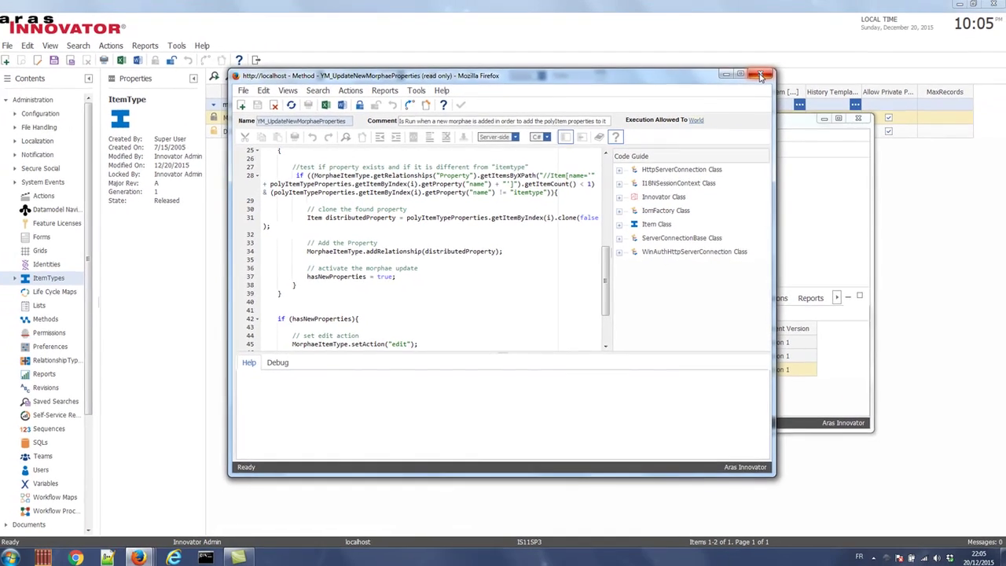
left_click(761, 76)
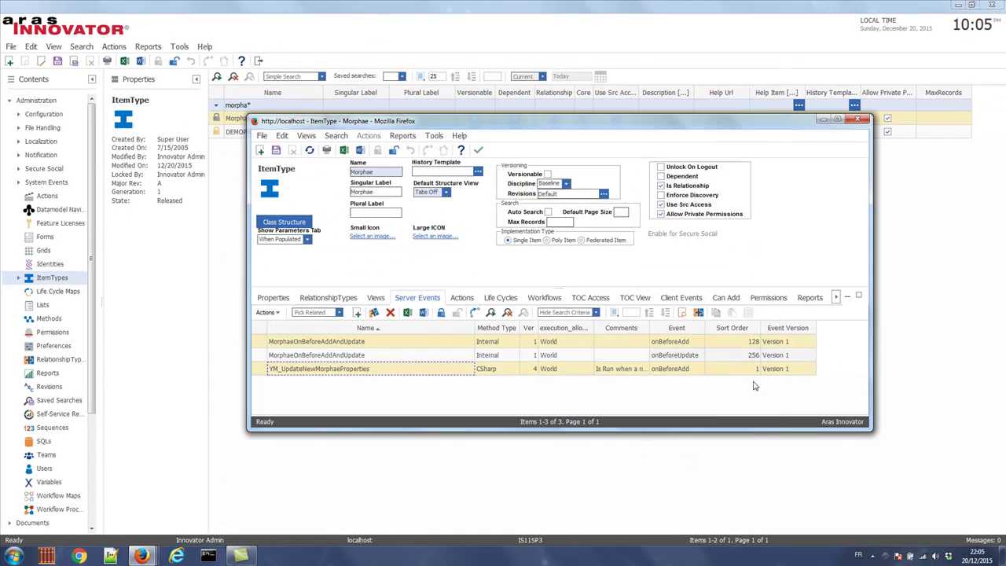
- Save, unlock and close the Morphae ItemType, and open and save the DEMOPOLY ItemType with Document as its poly source
left_click(480, 152)
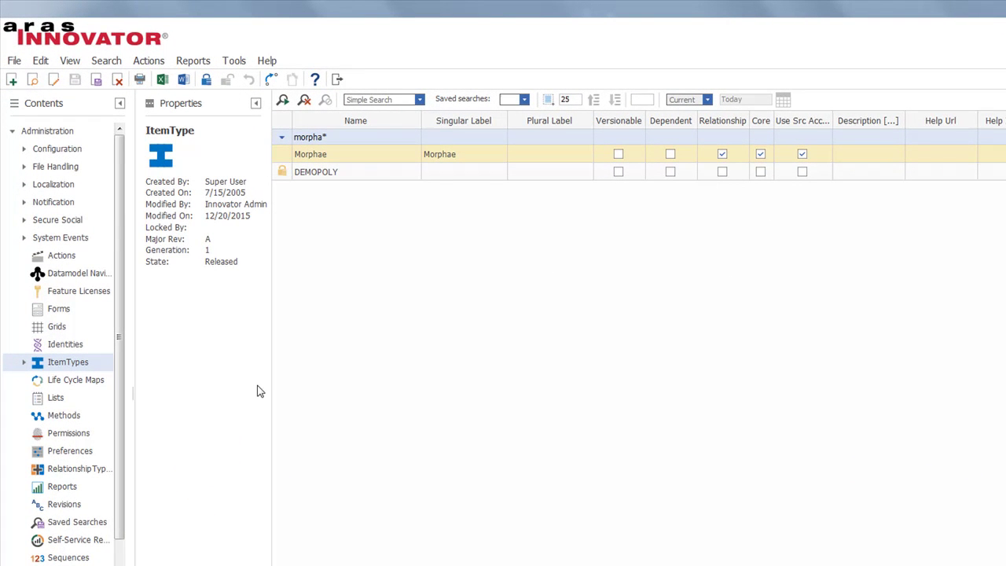
left_click_drag(130, 349, 187, 348)
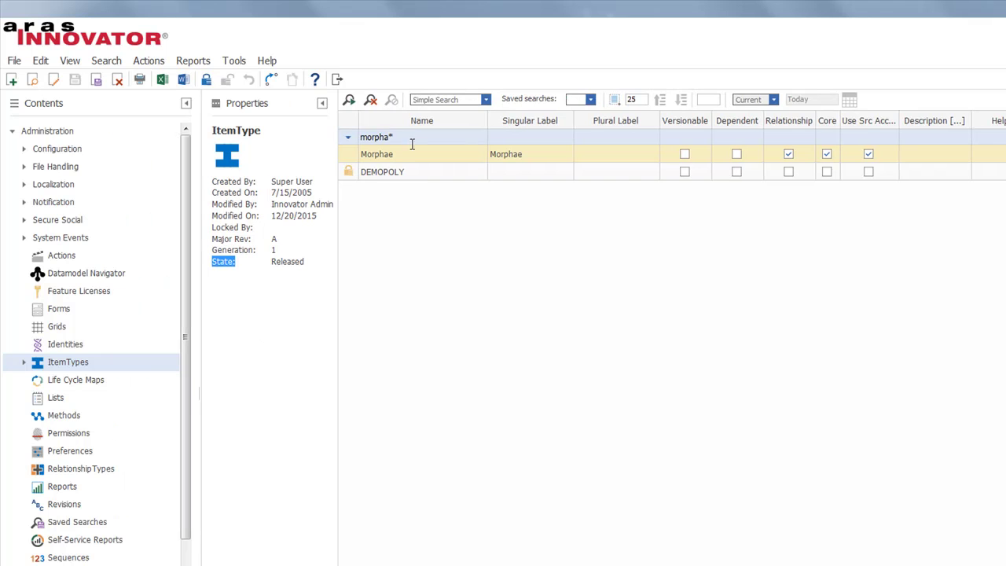
double_click(390, 173)
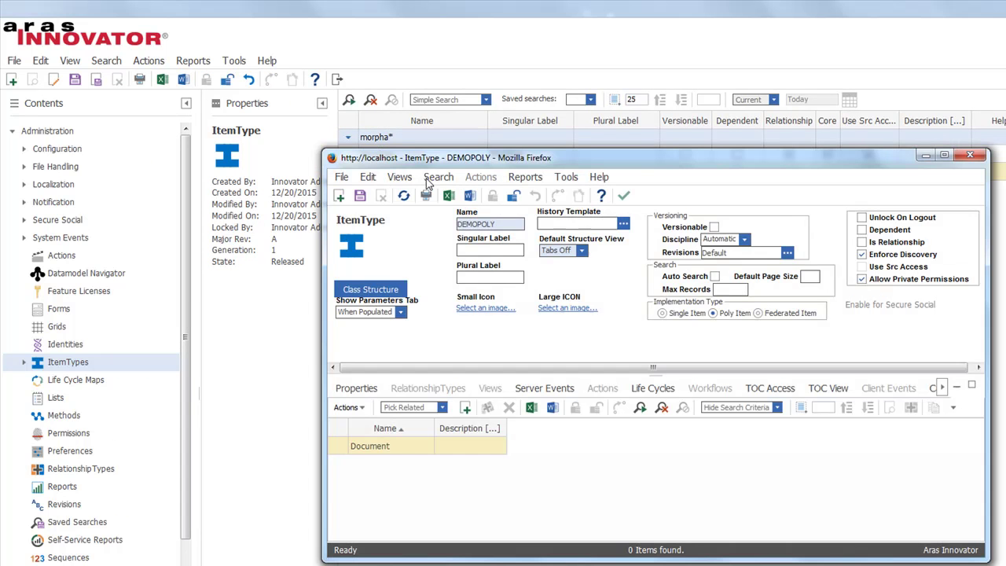
left_click_drag(529, 162, 545, 158)
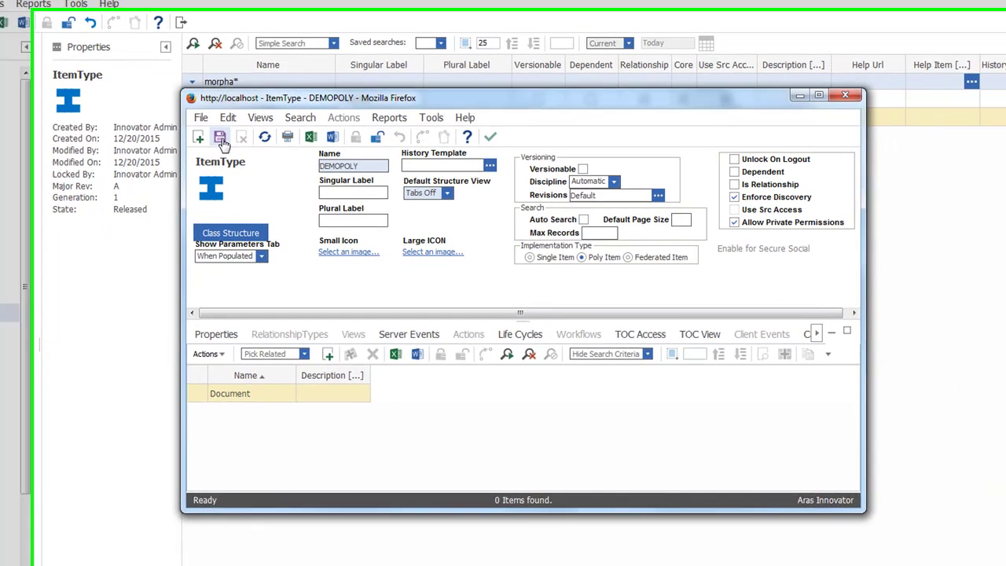
left_click(221, 138)
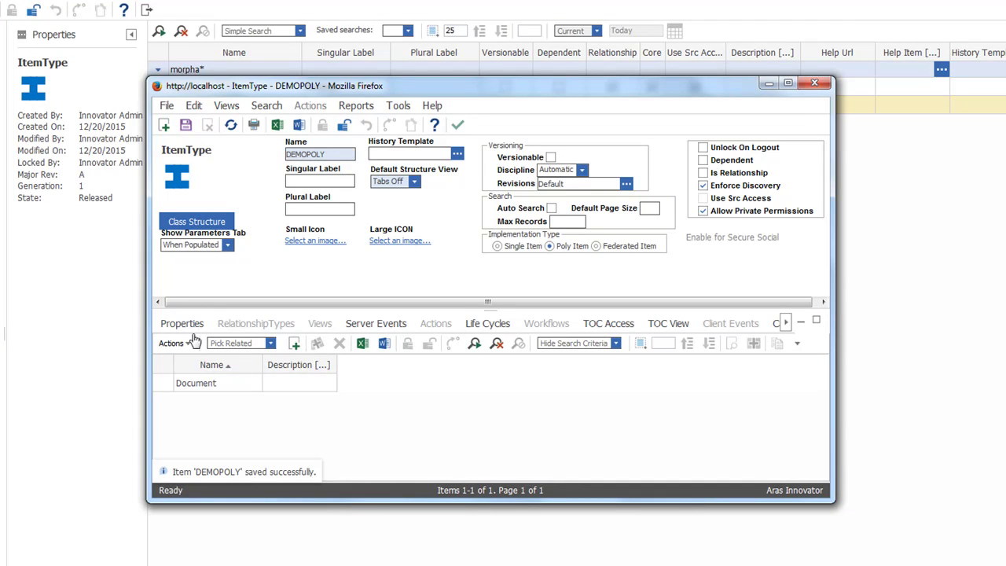
- Compare the properties of DEMOPOLY with those of its Document poly source, looking for demopolyprop, and close the Document window
left_click(180, 323)
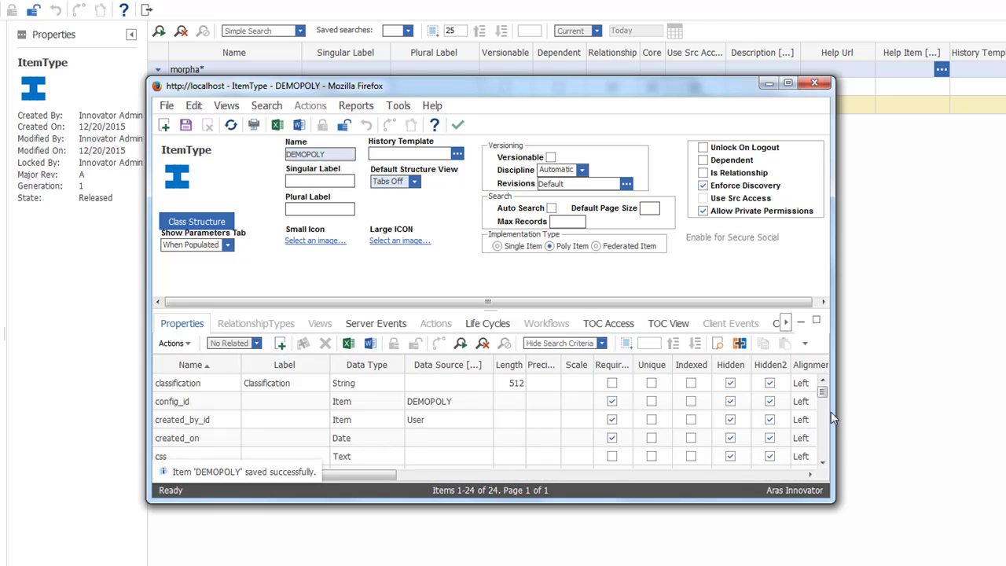
scroll(828, 400, "down", 3)
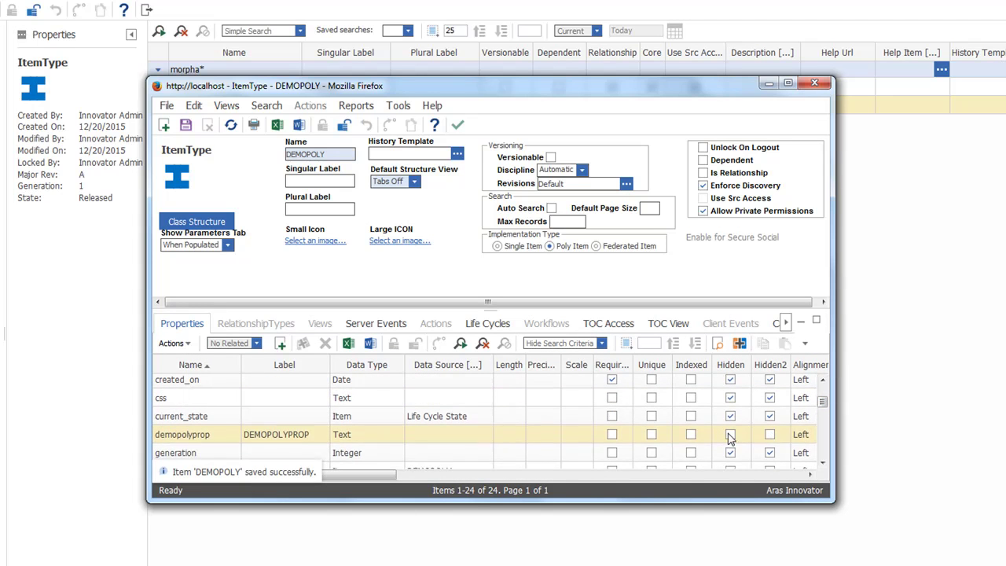
left_click(786, 322)
left_click(786, 323)
left_click(435, 329)
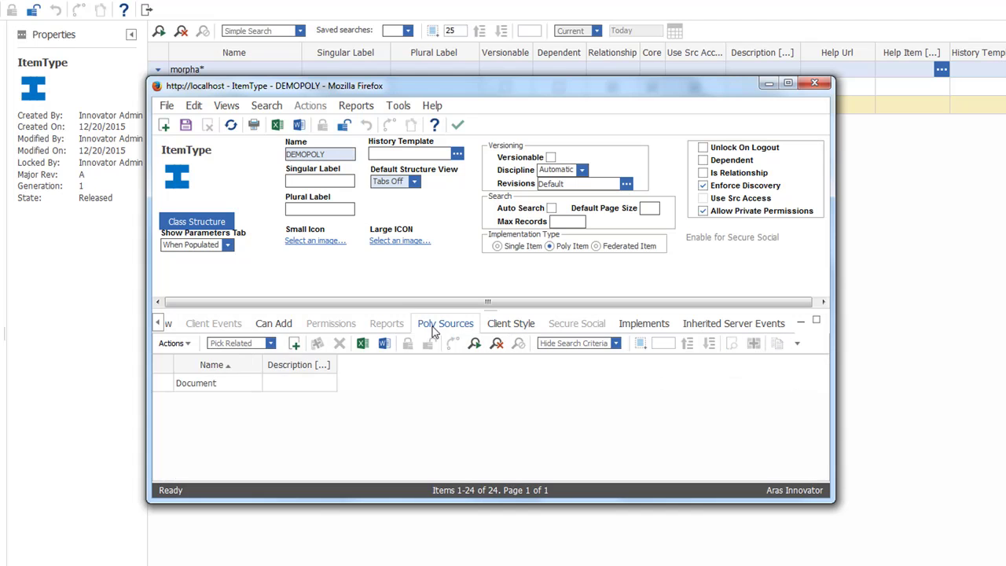
left_click(193, 383)
right_click(212, 381)
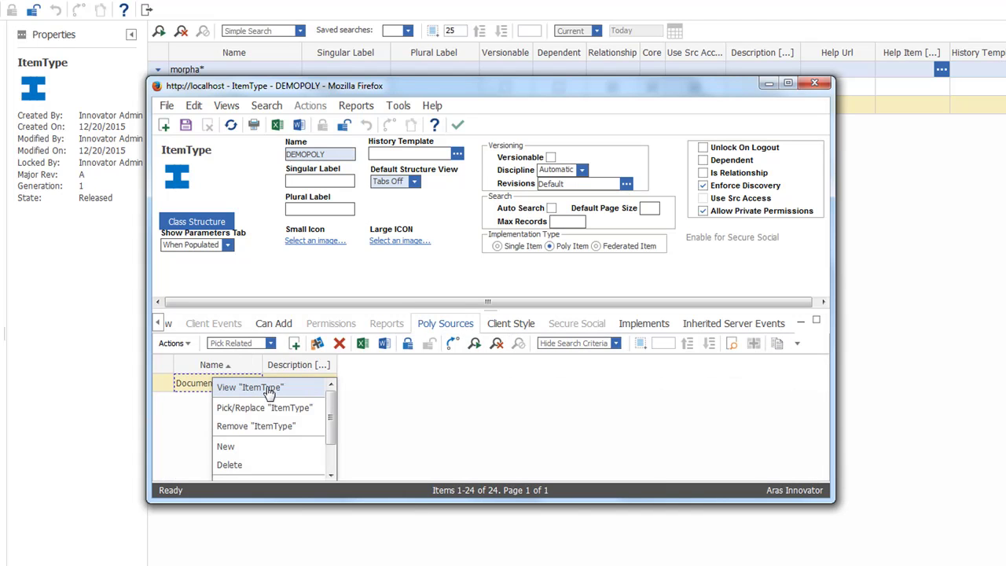
left_click(271, 389)
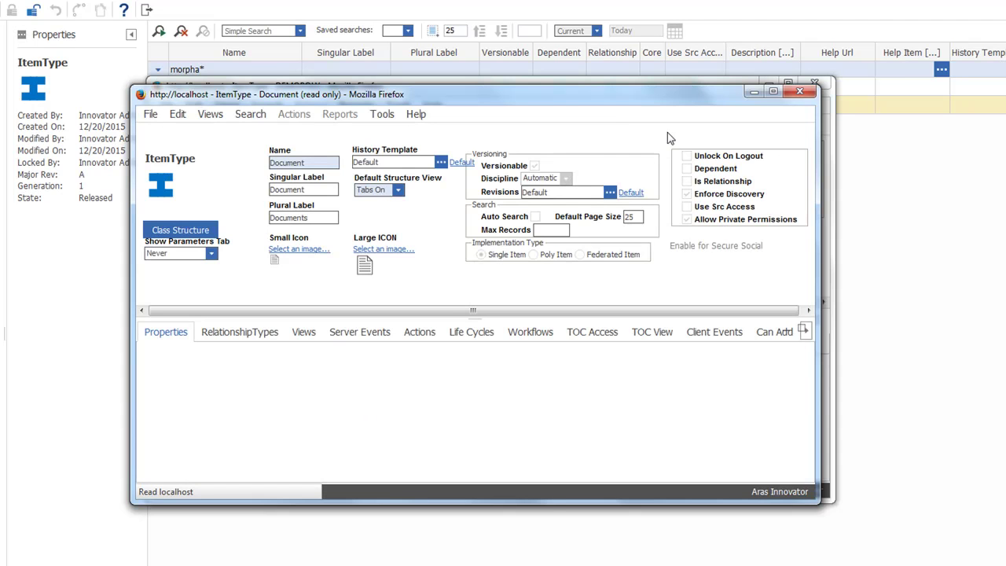
left_click_drag(600, 101, 713, 71)
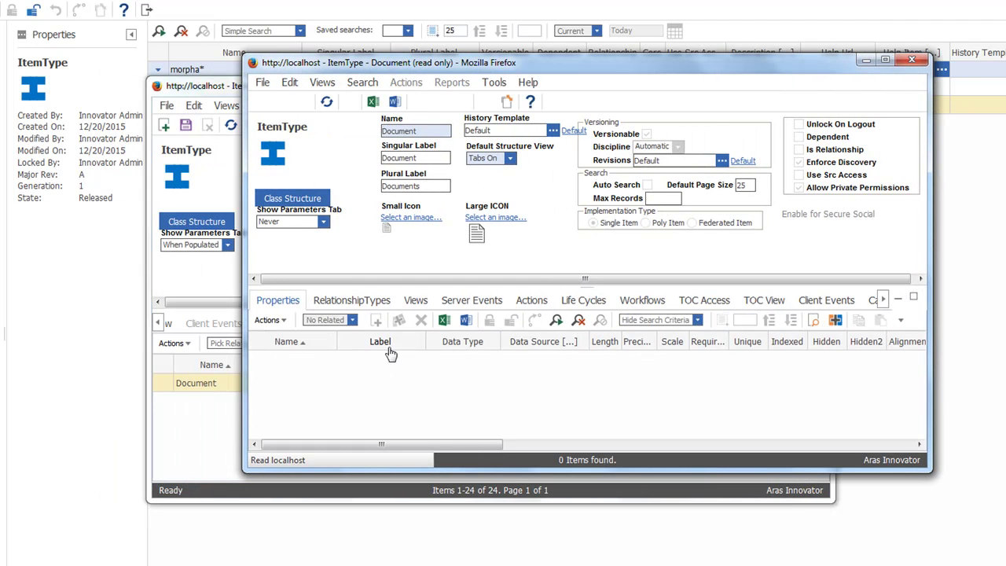
scroll(912, 386, "down", 1)
scroll(916, 381, "down", 7)
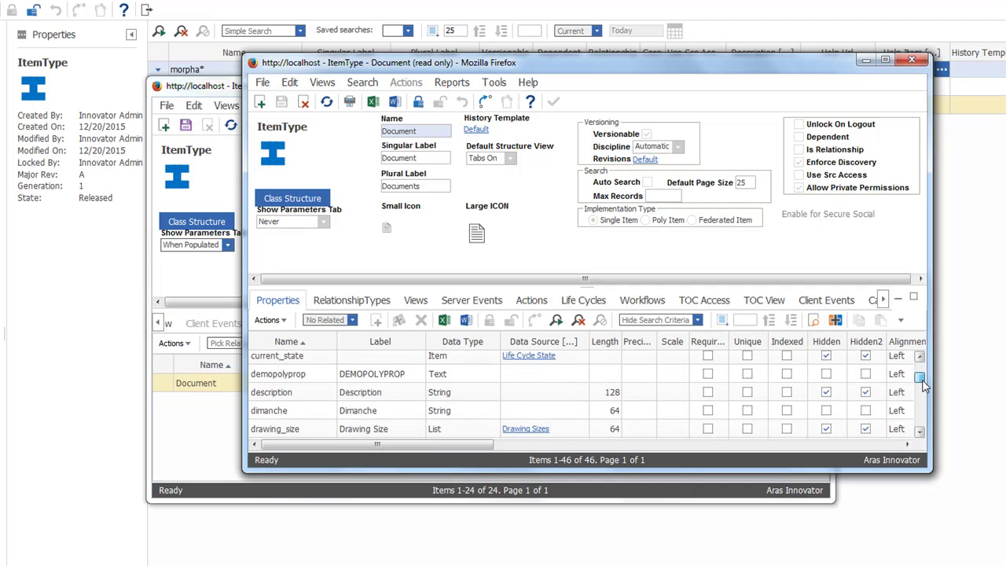
left_click(912, 60)
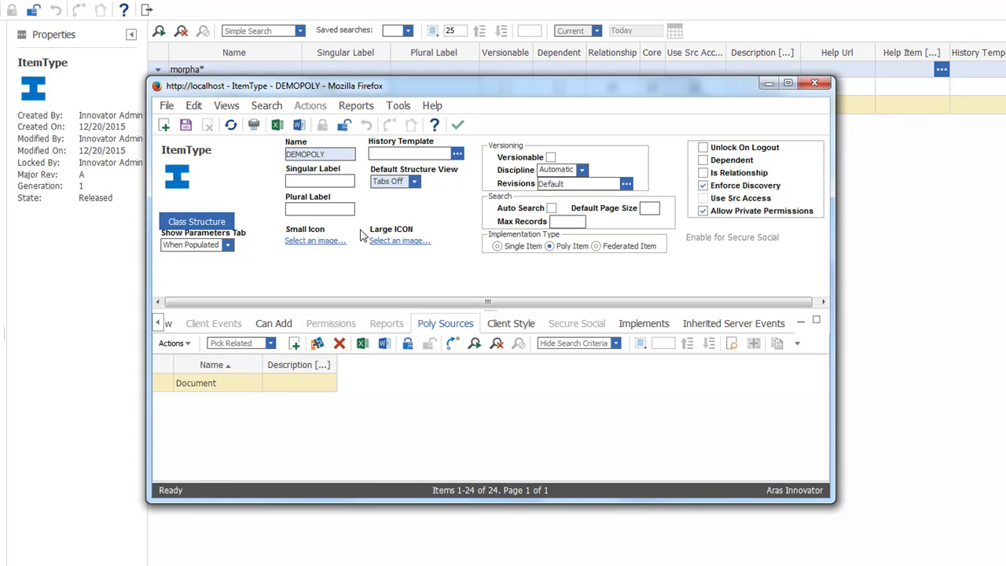
- Search the ItemTypes for pa*, add Part as a poly source of DEMOPOLY, and save the ItemType
left_click(295, 346)
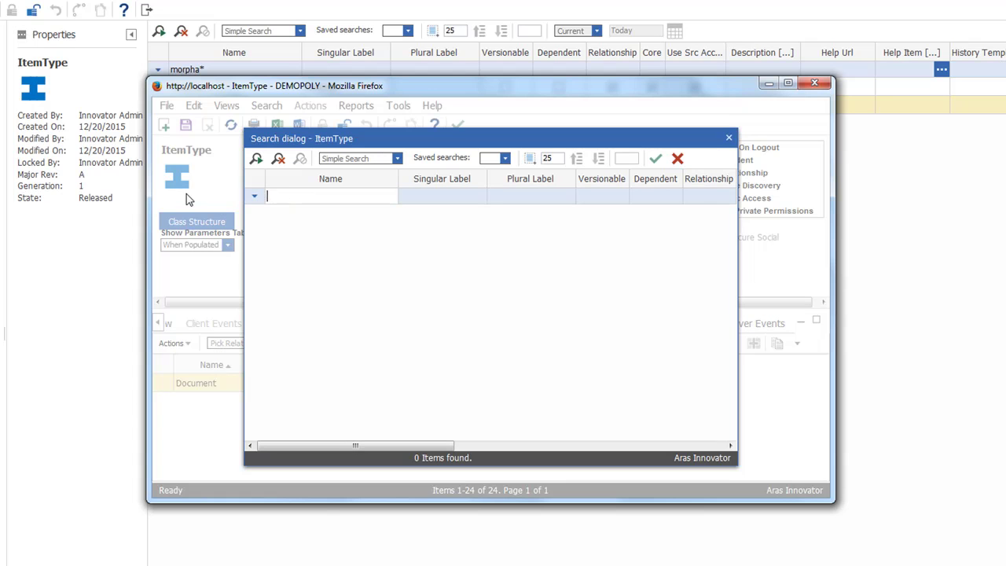
type("pa")
key("Return")
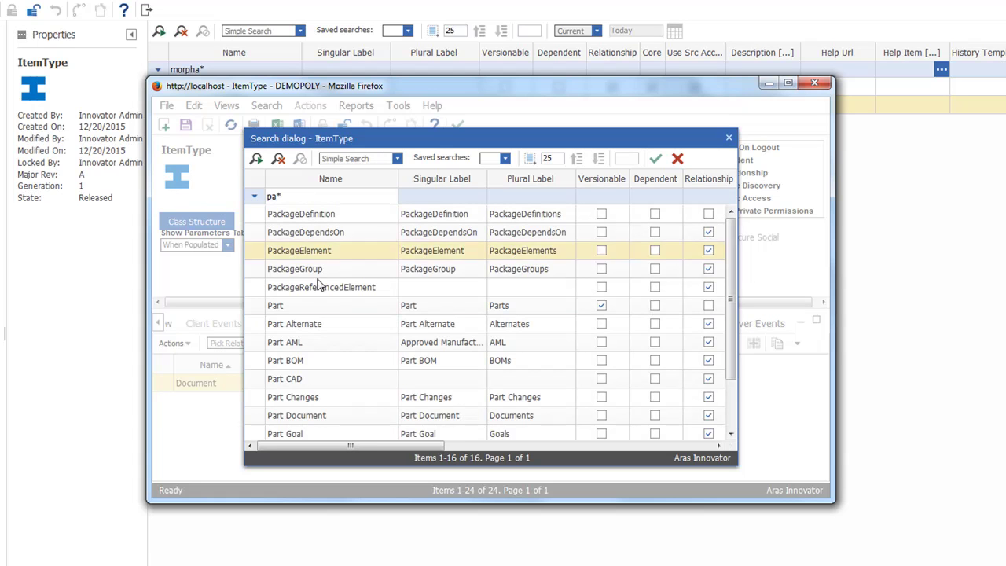
left_click(313, 307)
left_click(656, 158)
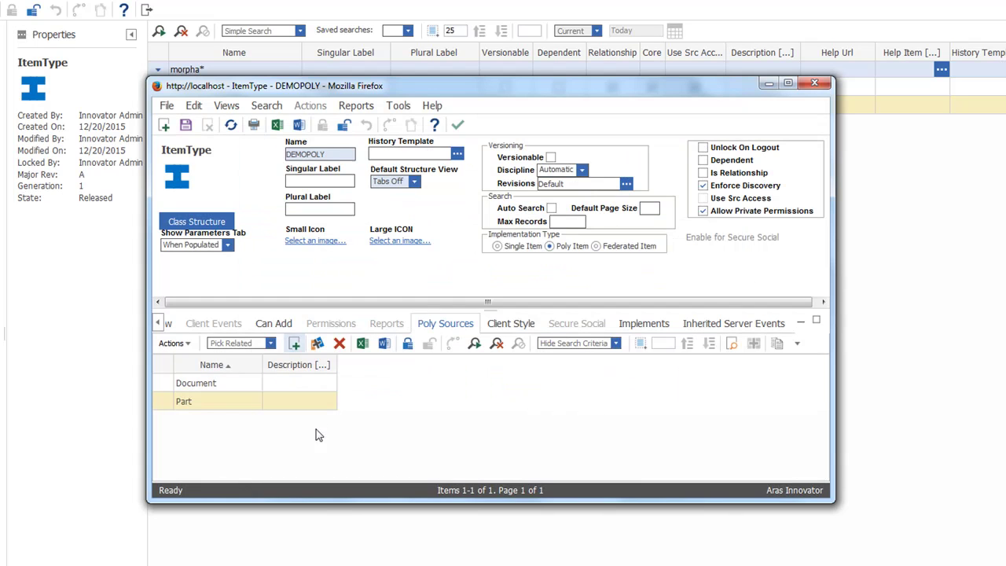
left_click(186, 125)
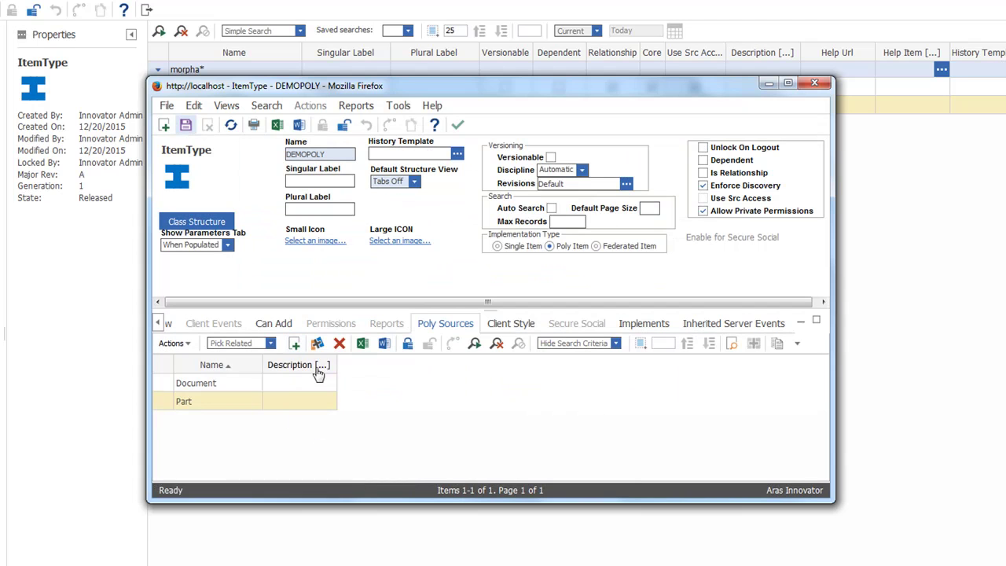
left_click(274, 412)
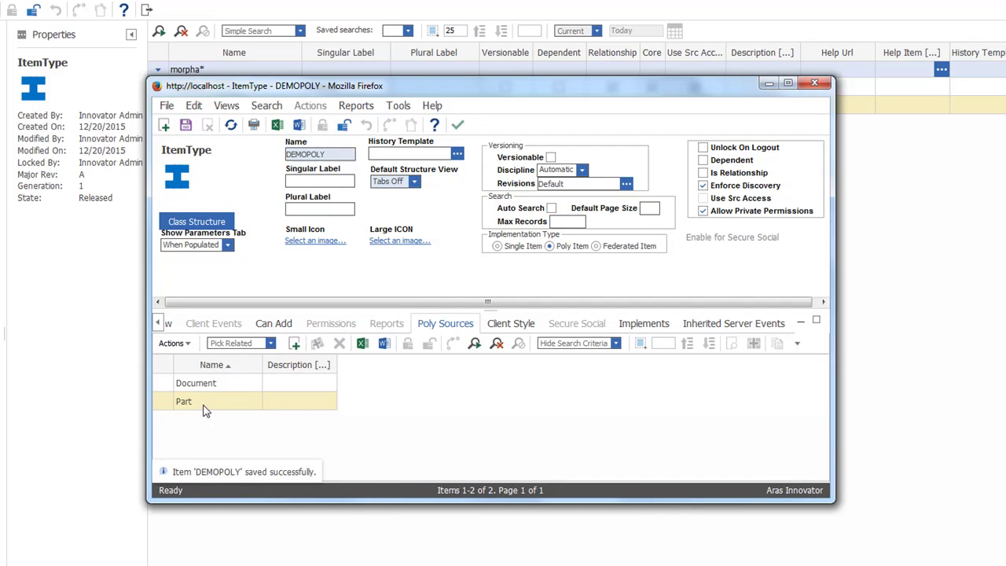
right_click(202, 408)
left_click(440, 416)
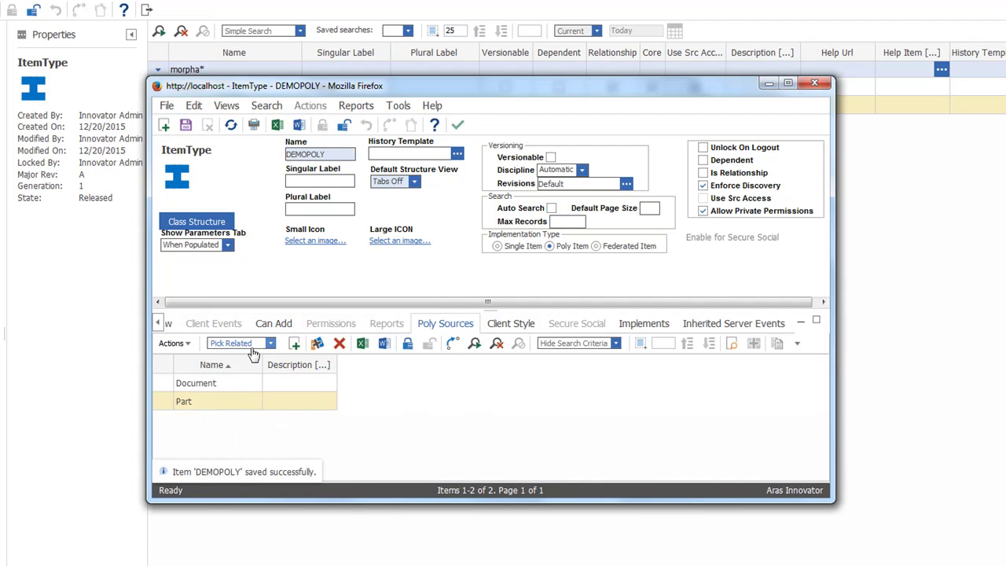
- Add a String property demoprop2 with label DEMOPROP2 and length 64 to DEMOPOLY, and save the ItemType
left_click(158, 322)
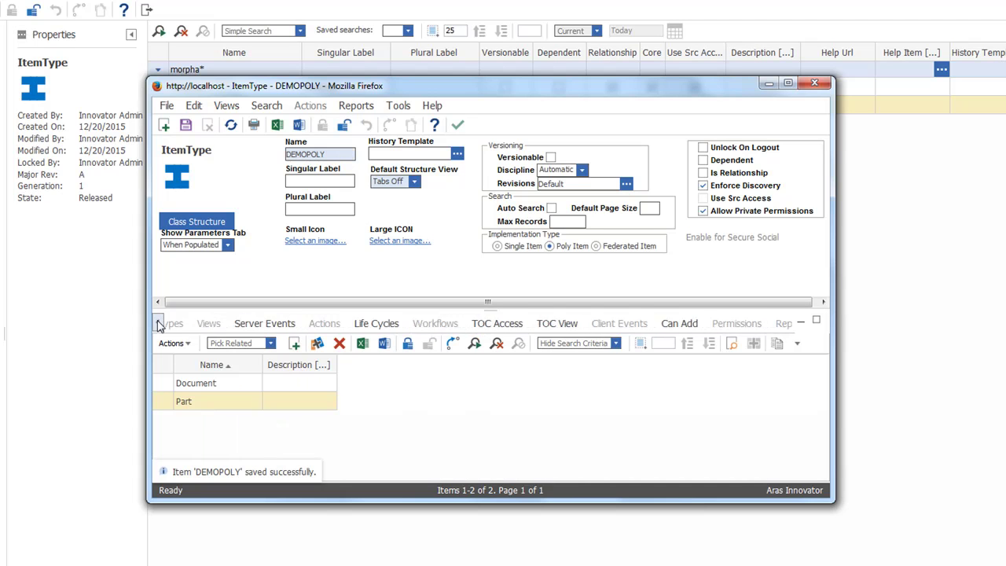
left_click(167, 327)
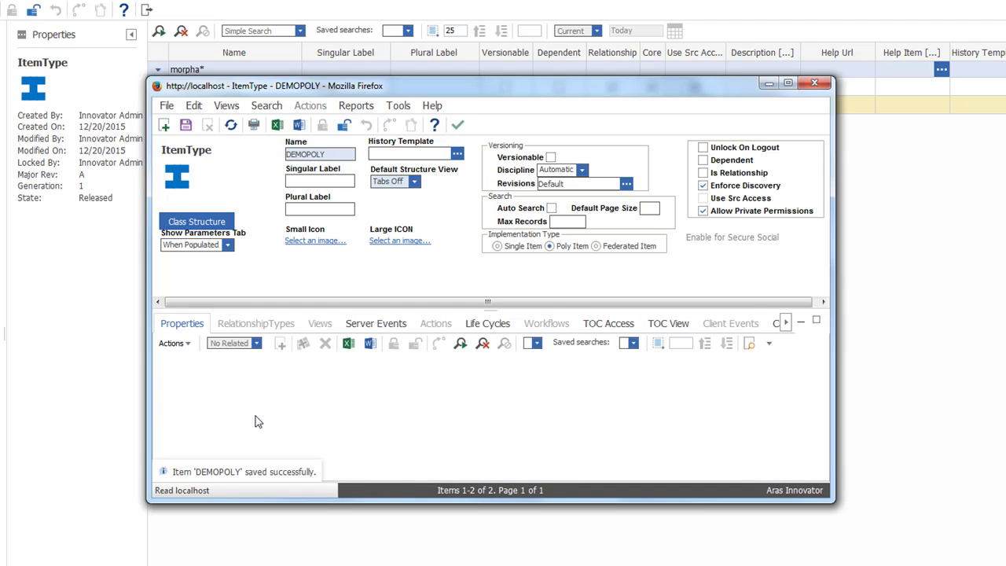
left_click(280, 344)
type("DEMOPROP2")
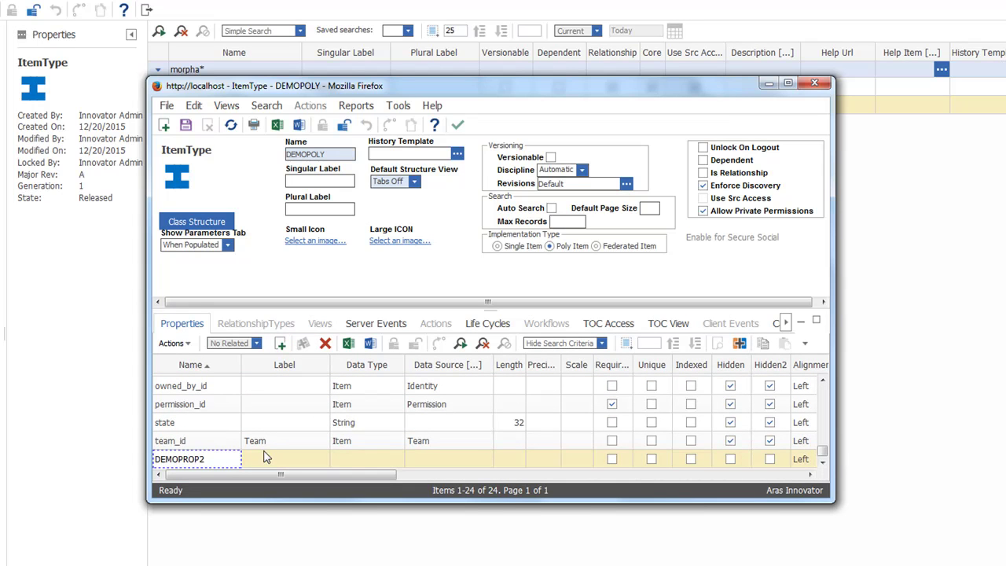
left_click(360, 460)
left_click(396, 459)
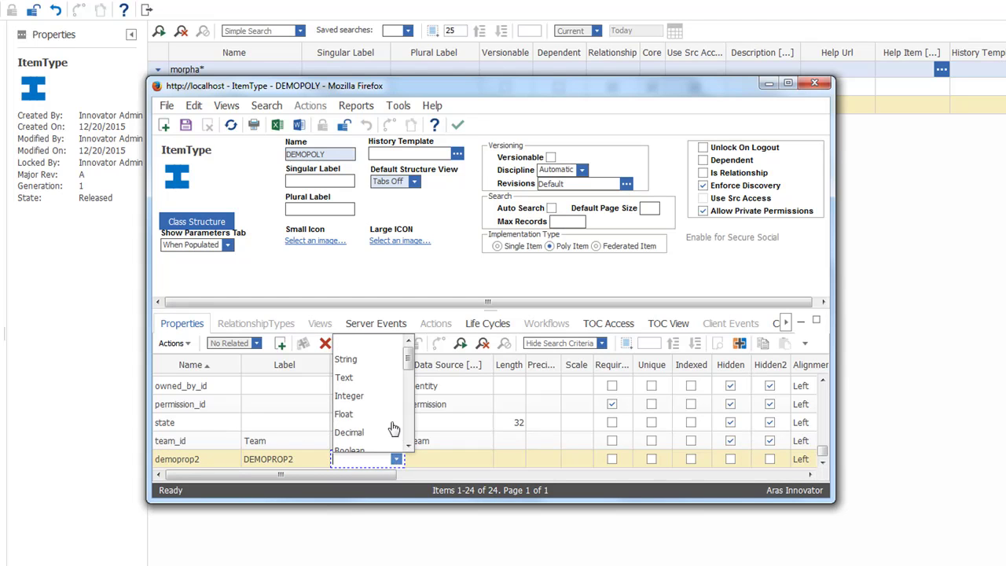
left_click(370, 355)
left_click(511, 460)
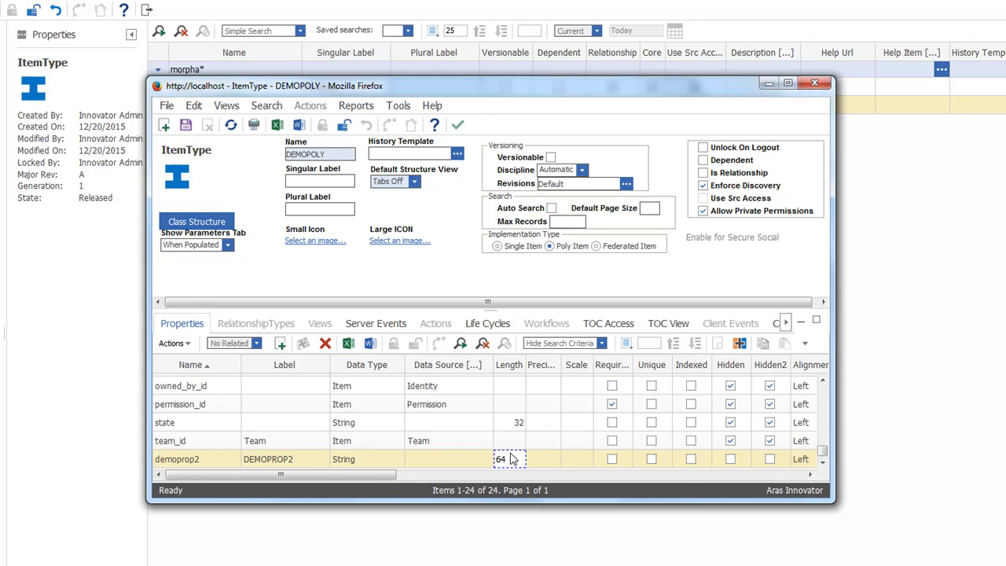
left_click(185, 125)
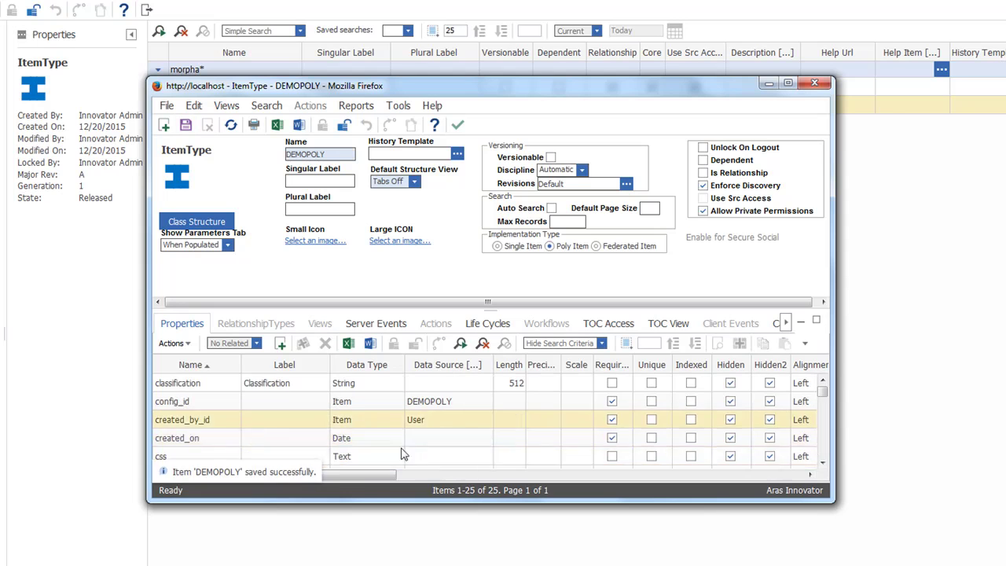
- Open Document from the poly sources of DEMOPOLY, check its properties for demoprop2, and close the Document window
left_click(785, 323)
left_click(502, 325)
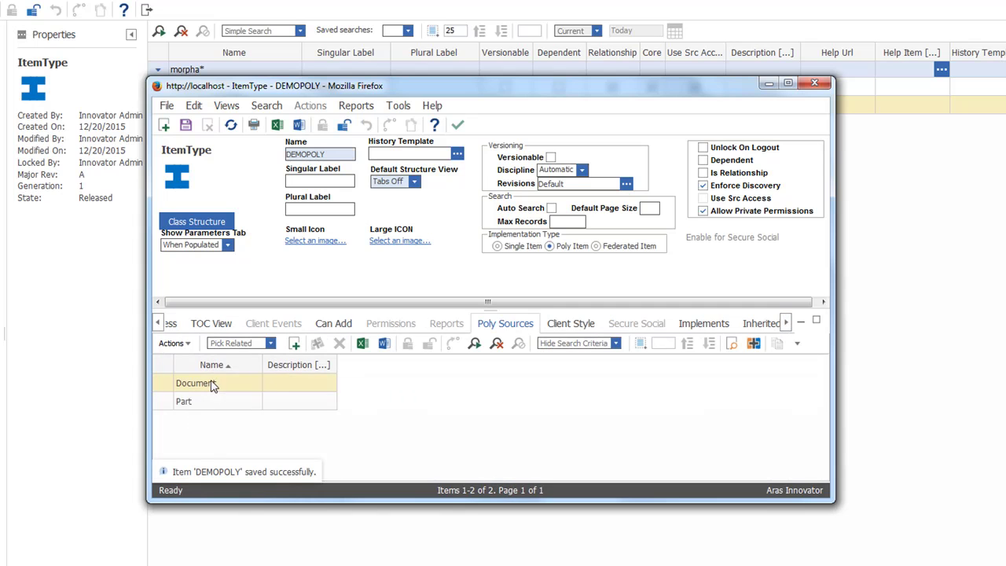
right_click(211, 384)
left_click(263, 394)
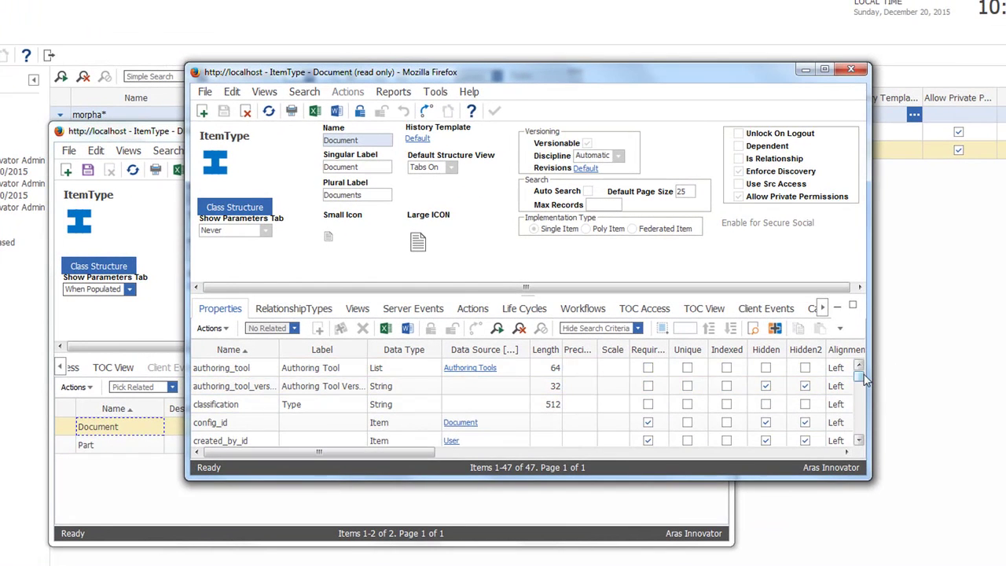
left_click_drag(863, 376, 863, 383)
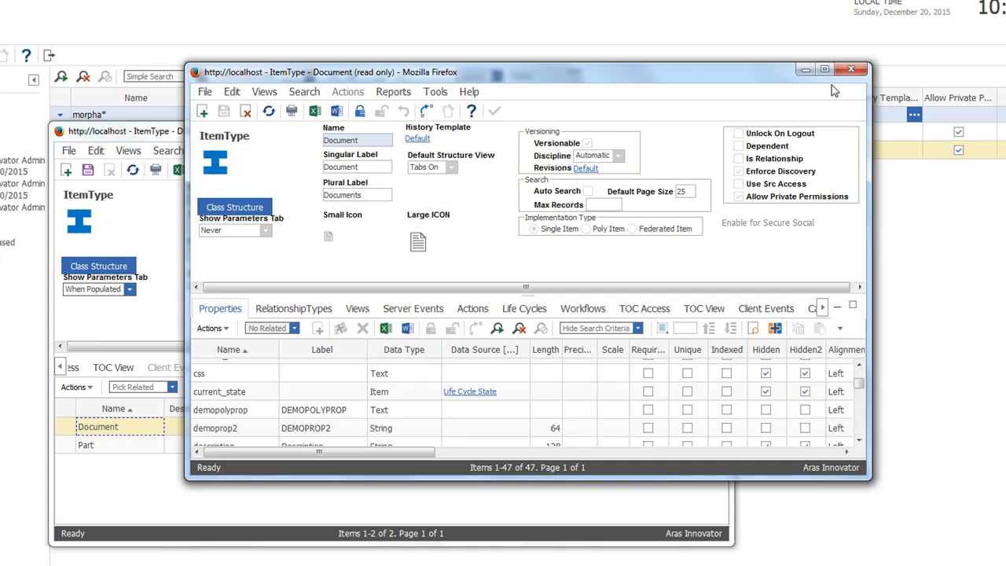
key("alt")
left_click(851, 71)
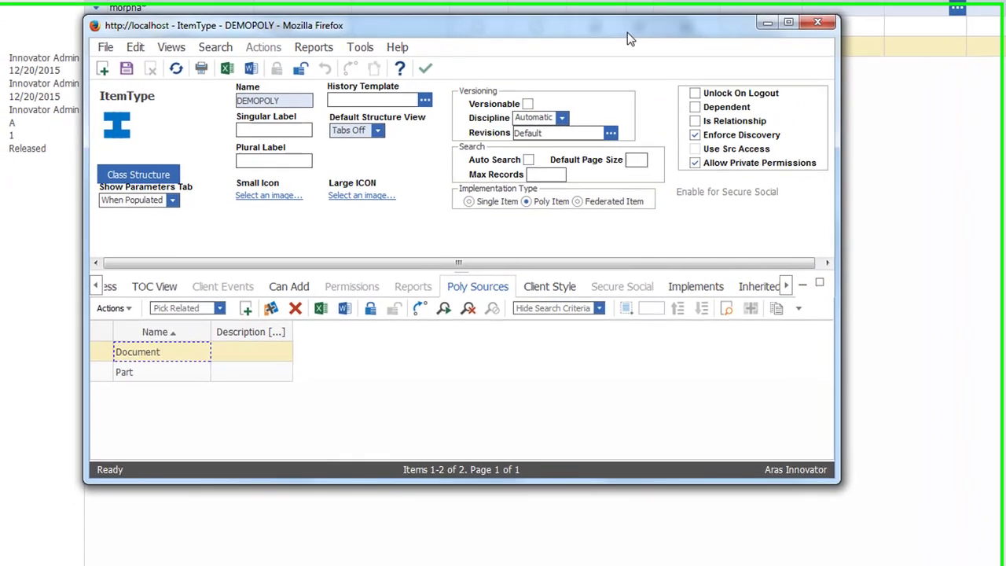
left_click_drag(540, 137, 599, 209)
left_click_drag(699, 113, 698, 105)
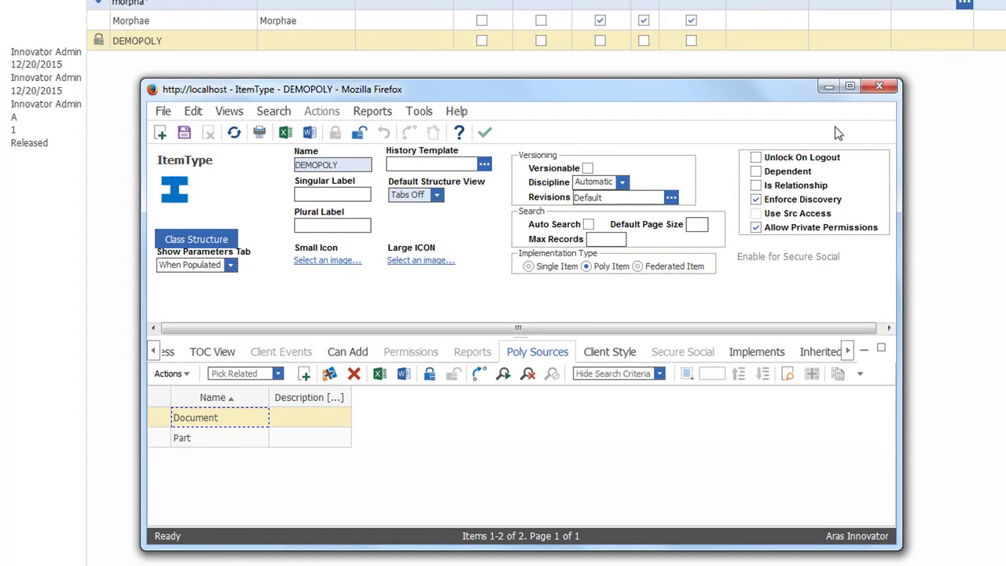